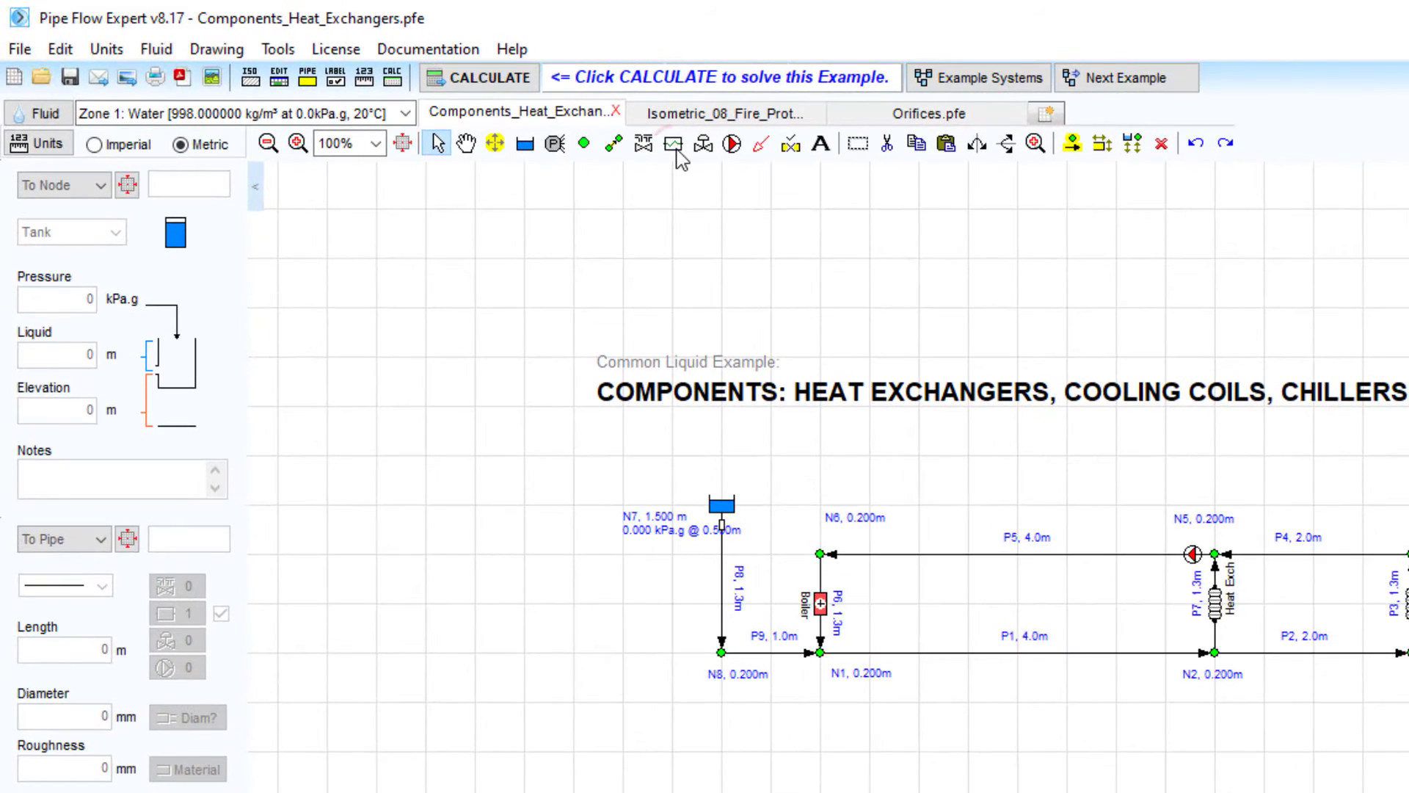
Display pipe P1's properties in the heat exchangers example using the Show Info tool.
left_click(472, 101)
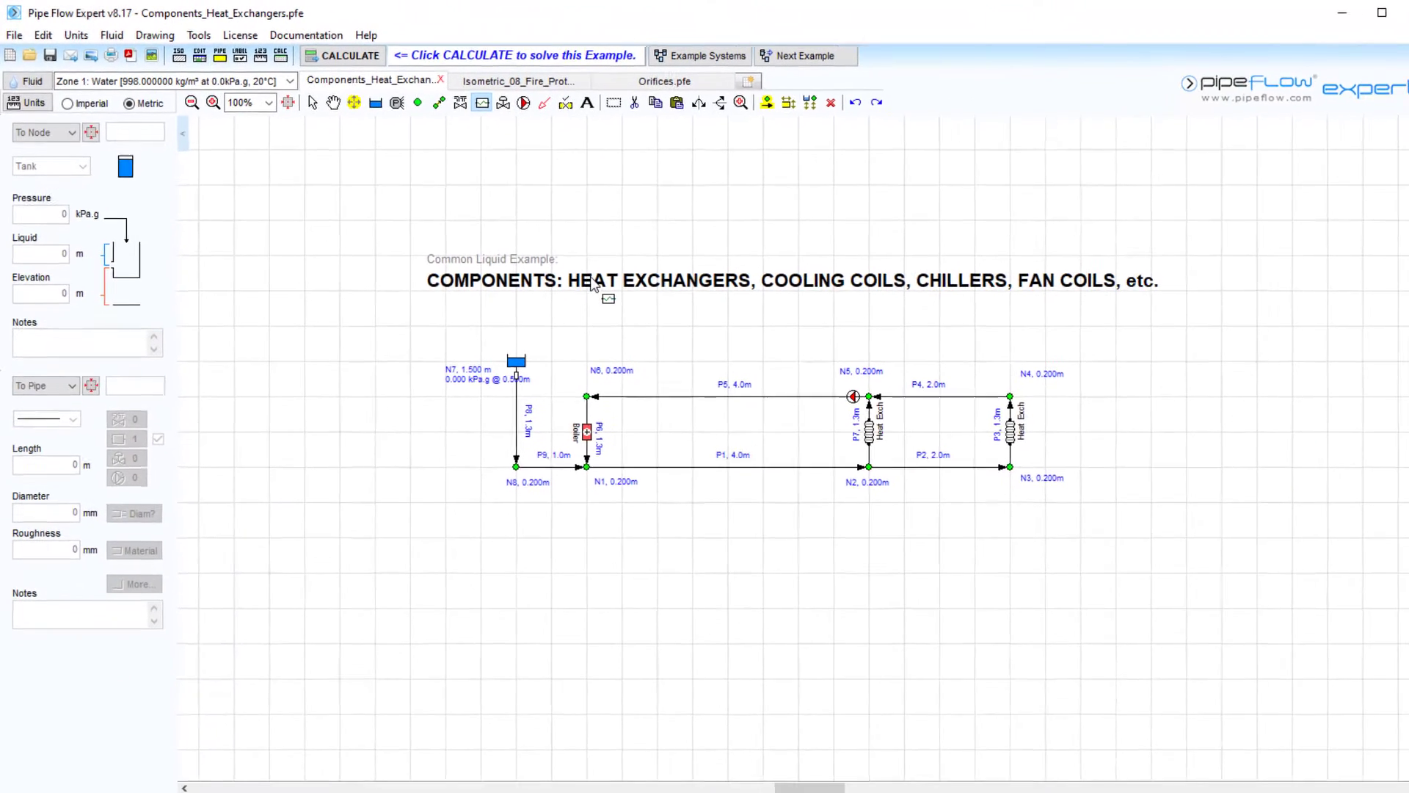
key("Escape")
left_click(650, 456)
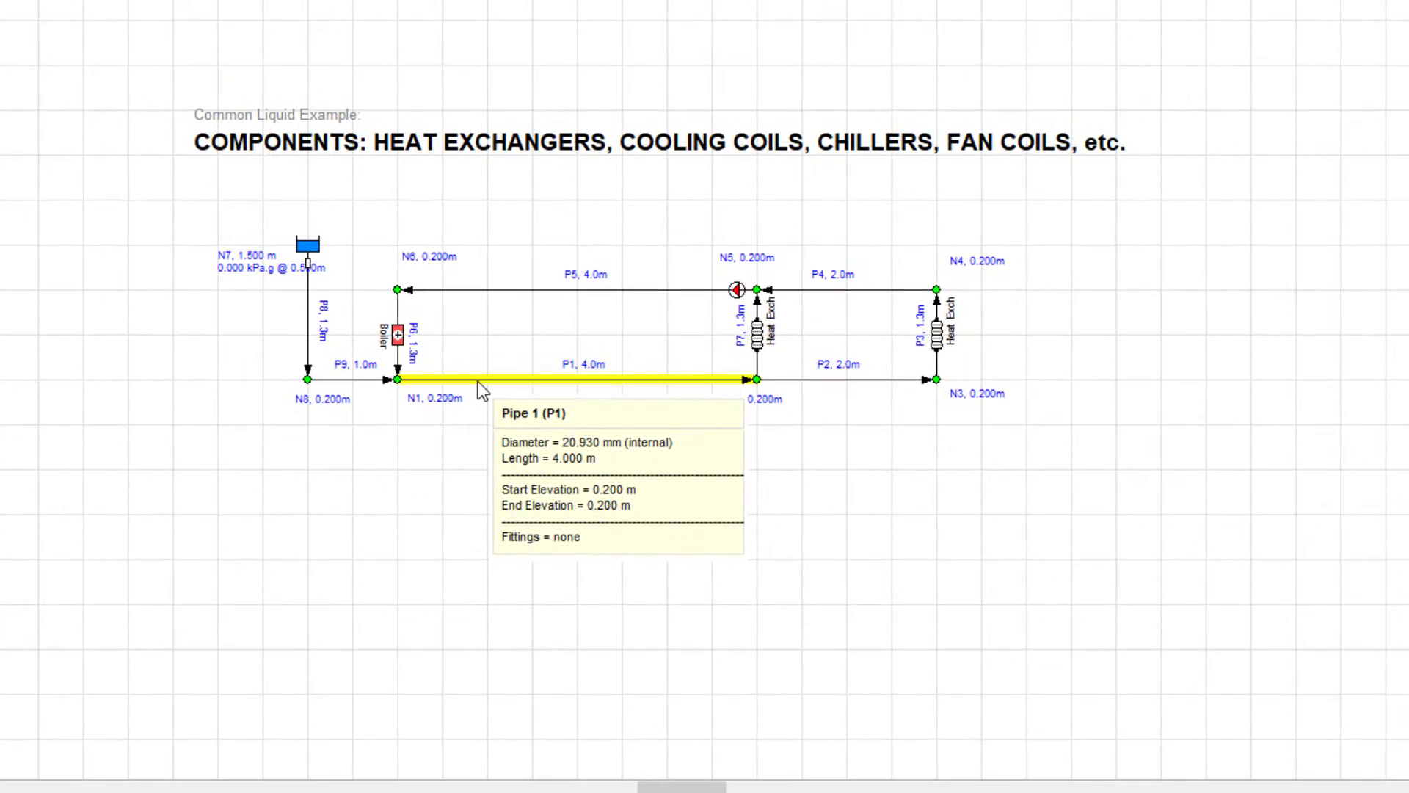
Open the Boiler's pressure loss settings on P6, cycling its symbol back to the boiler icon.
right_click(477, 382)
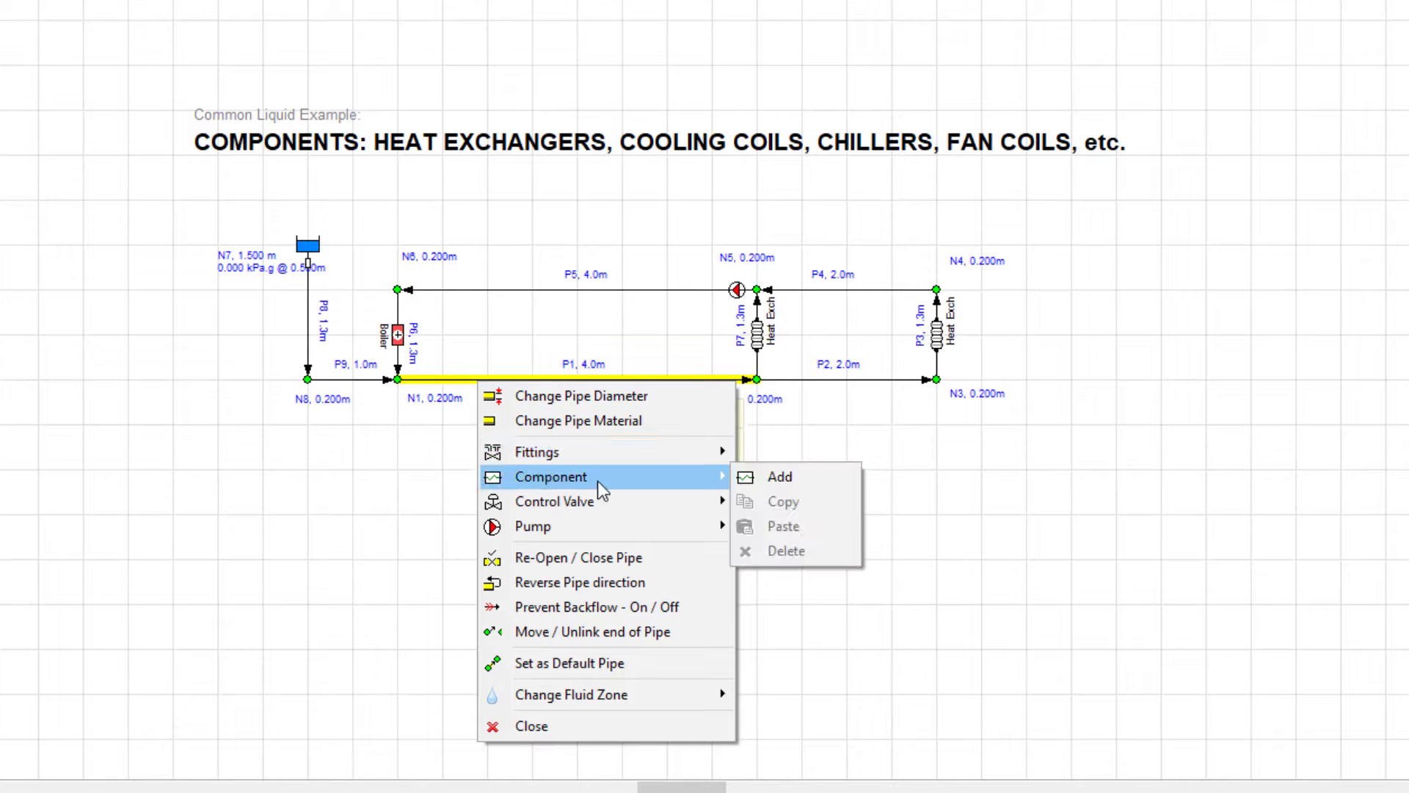
mouse_move(691, 530)
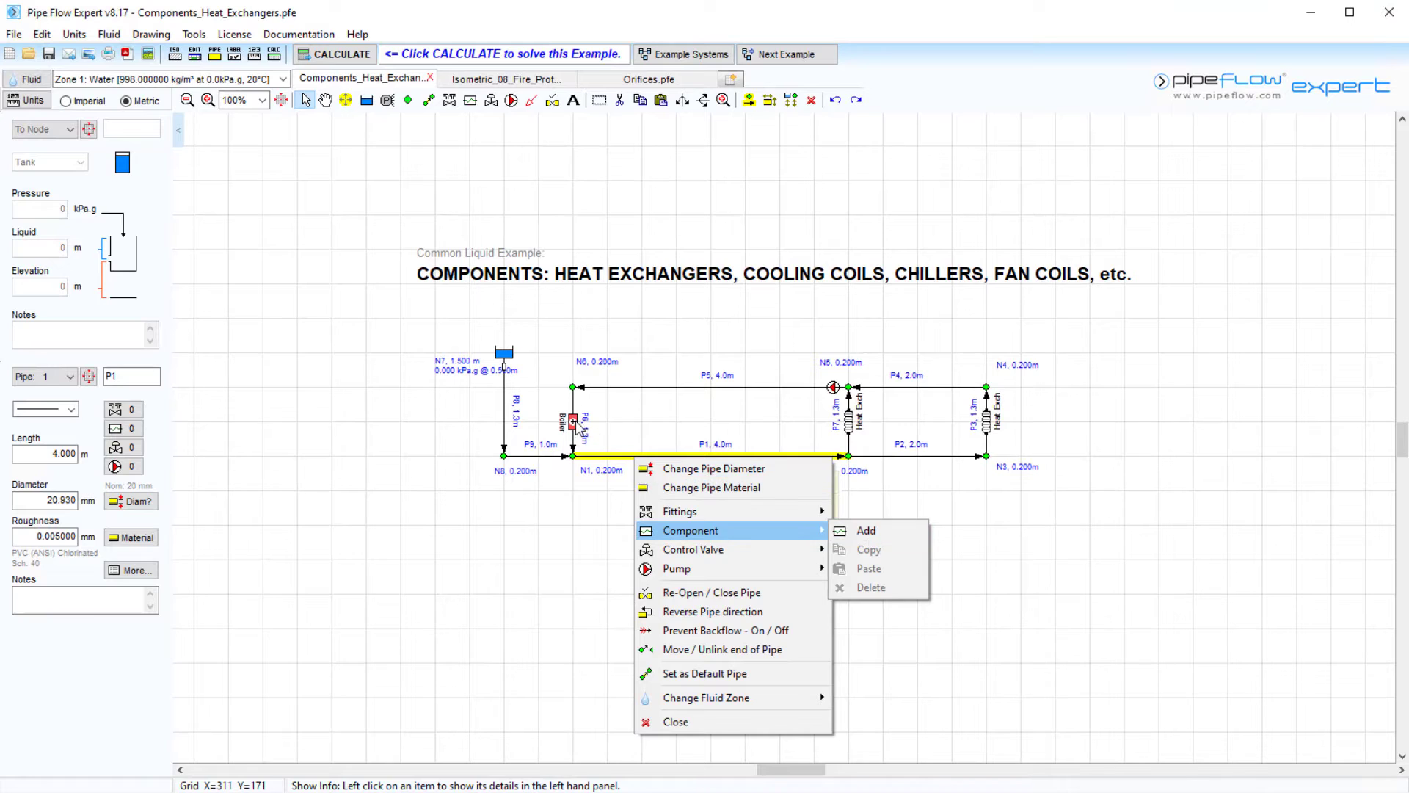
left_click(572, 422)
left_click(572, 422)
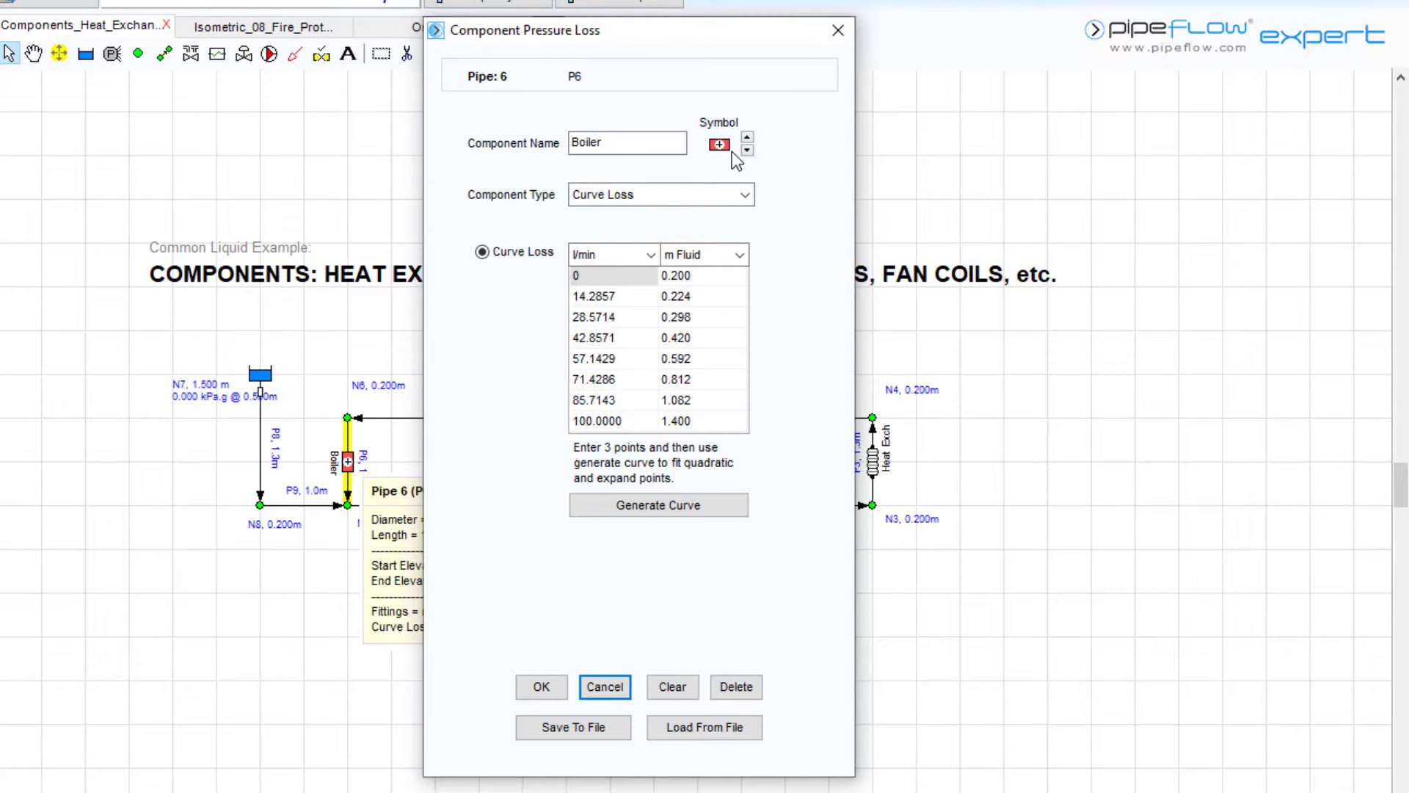
left_click(747, 137)
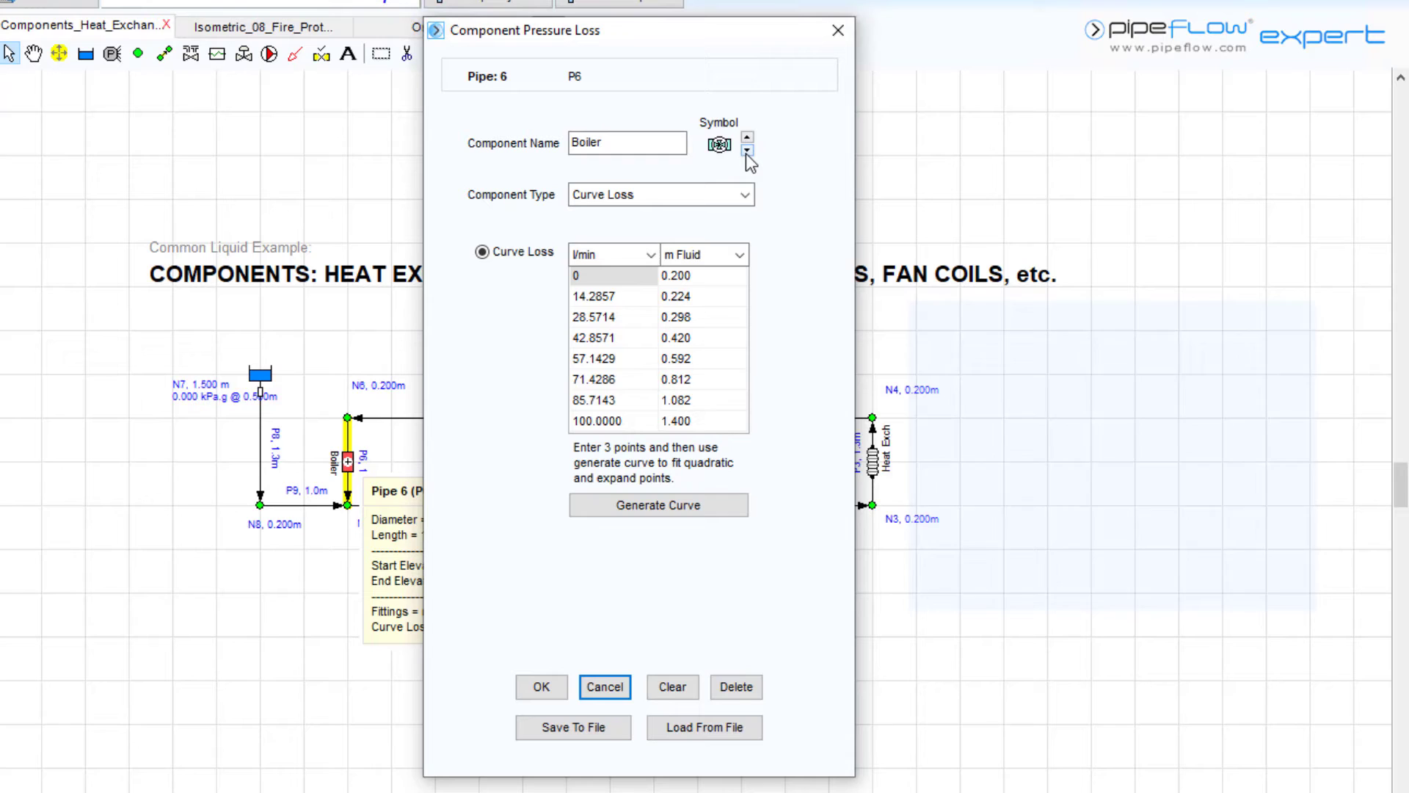
left_click(747, 138)
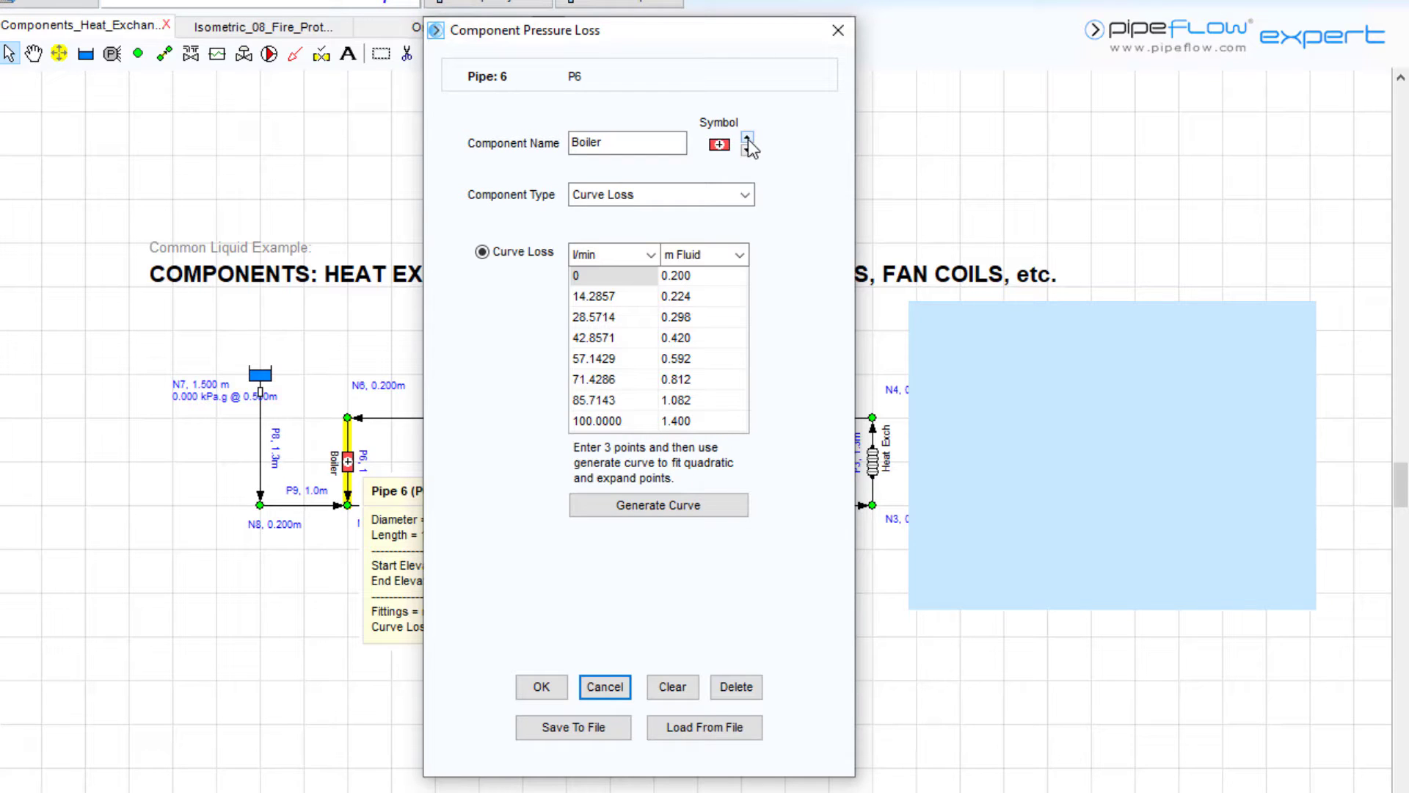
Set the Boiler's component type to Fixed Loss and bring the type list up again.
left_click(747, 199)
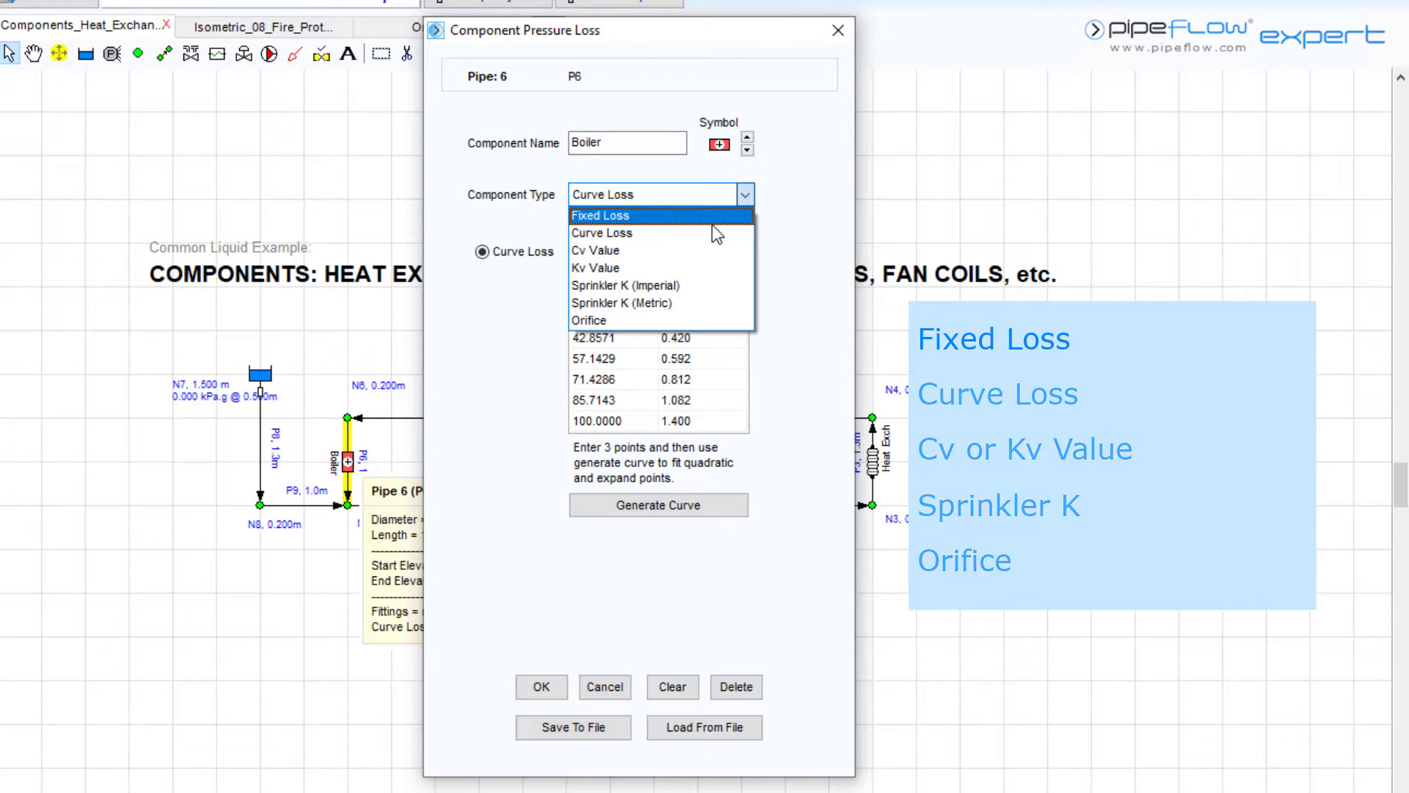
left_click(711, 223)
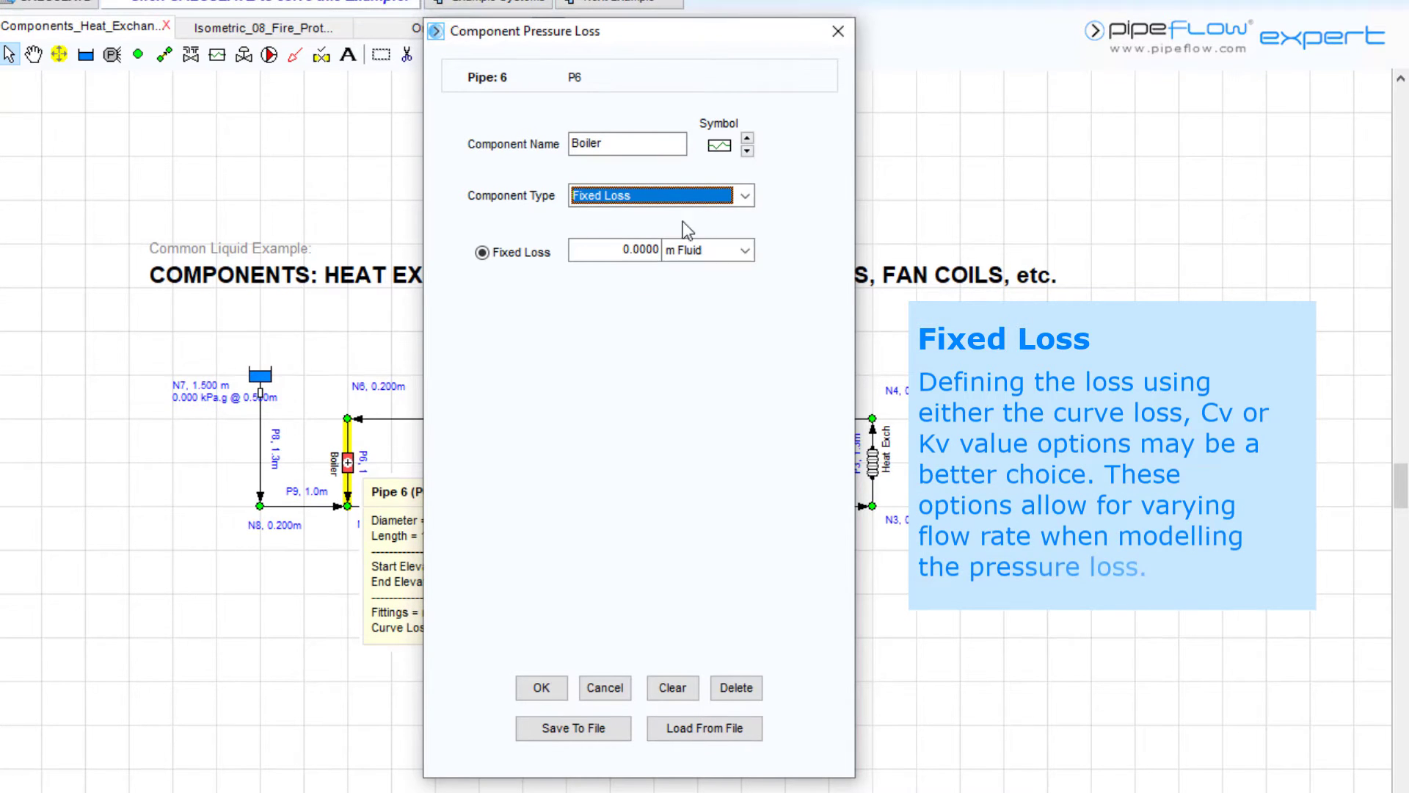
left_click(745, 197)
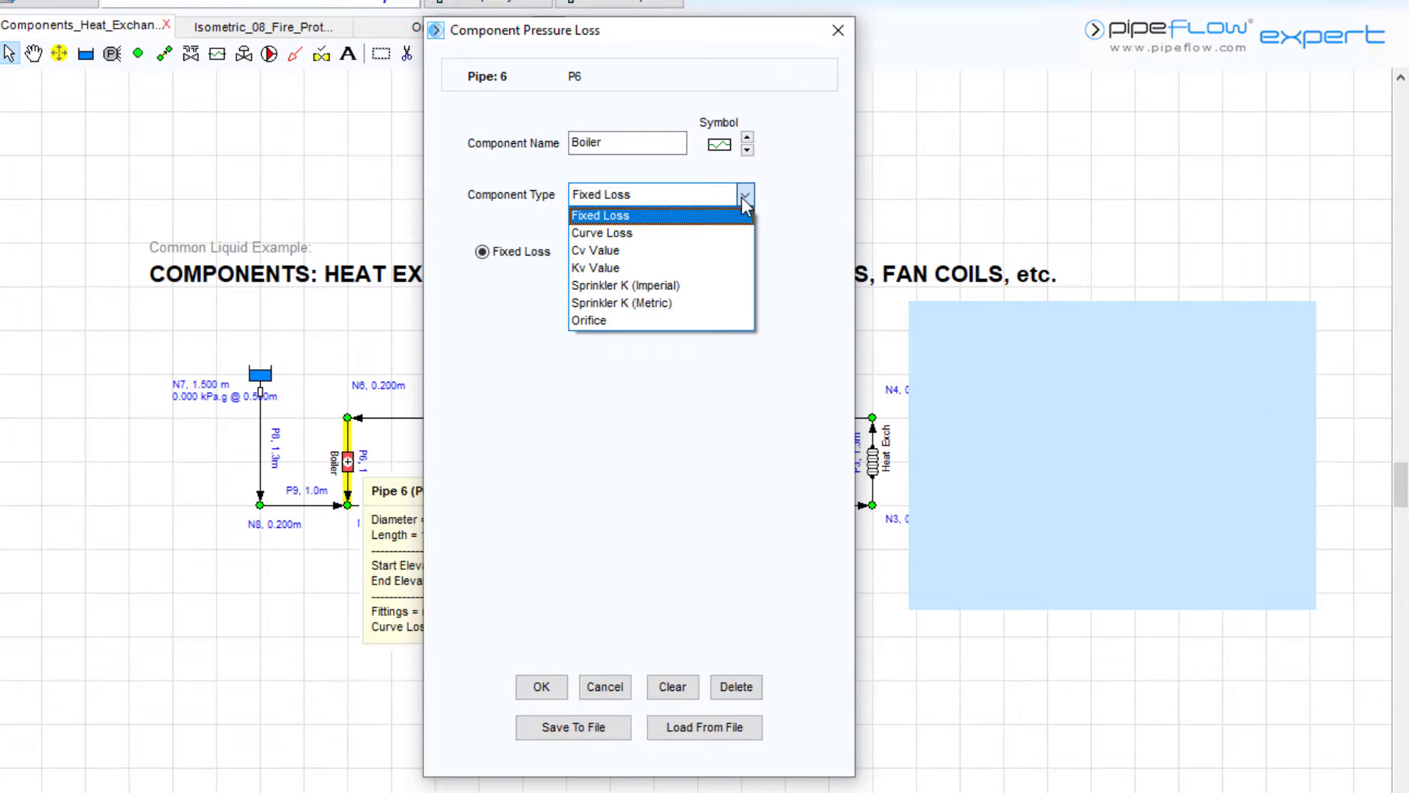
Return the Boiler to Curve Loss with its flow-versus-loss table, reopening the type list.
left_click(701, 235)
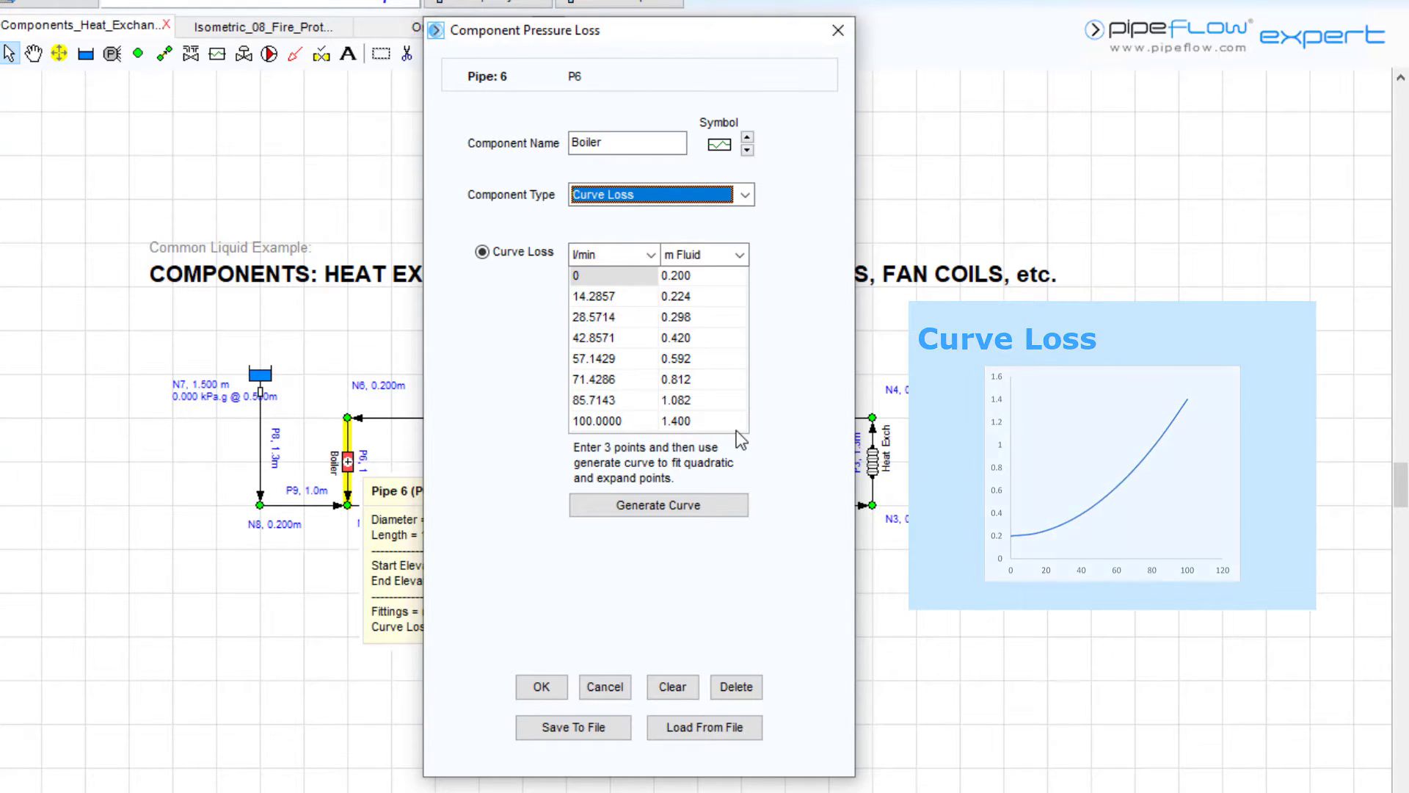
left_click(747, 197)
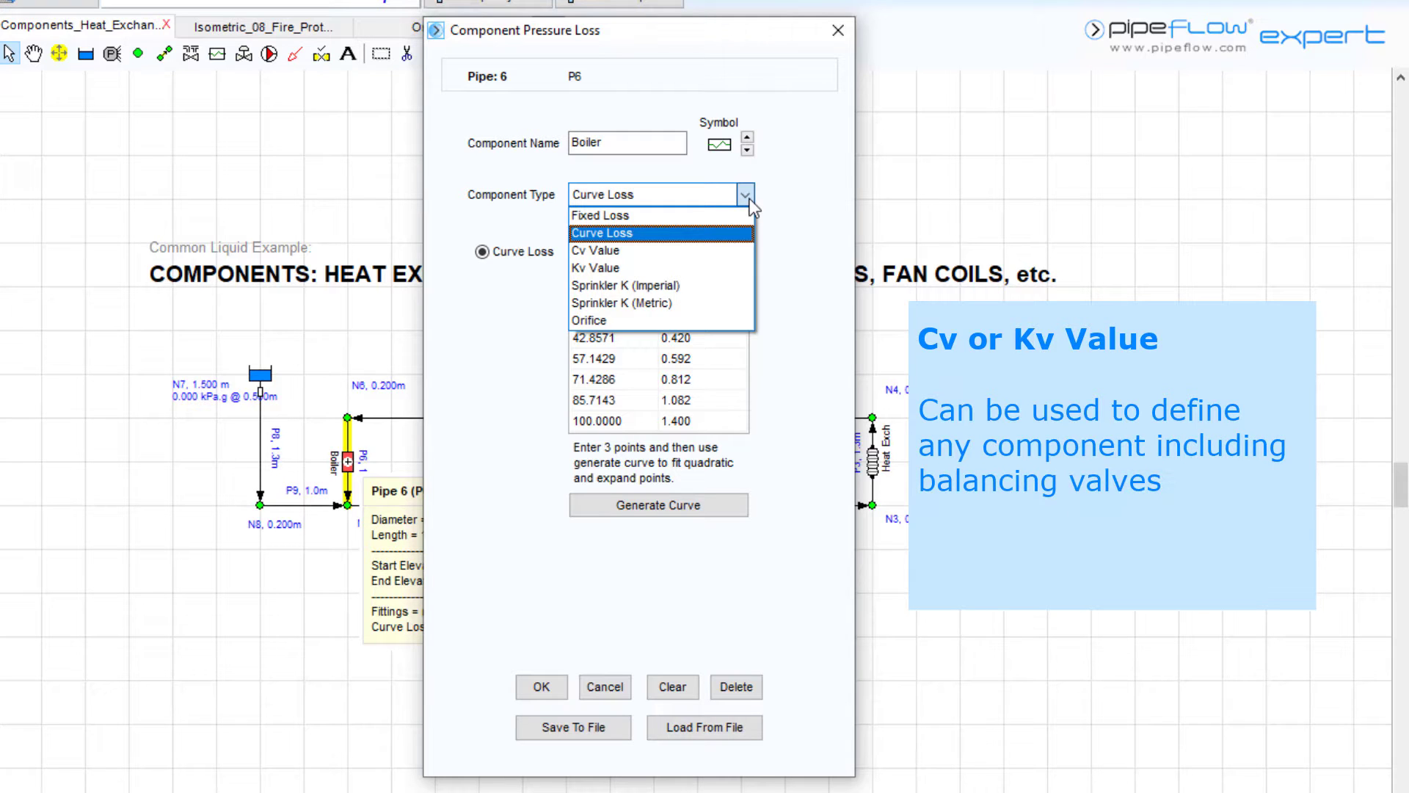
Try Cv Value, then settle the Boiler's component type on Kv Value.
left_click(728, 252)
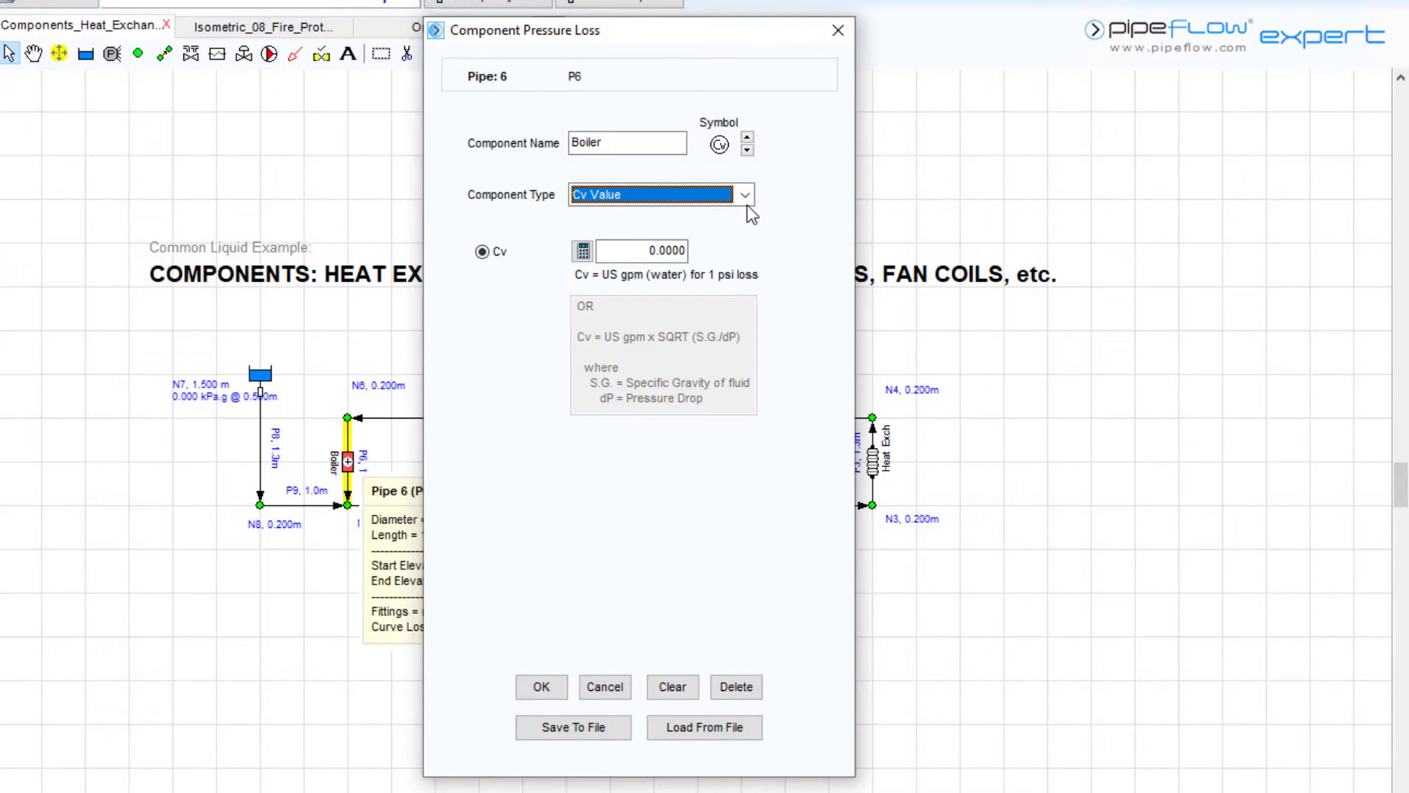
left_click(745, 196)
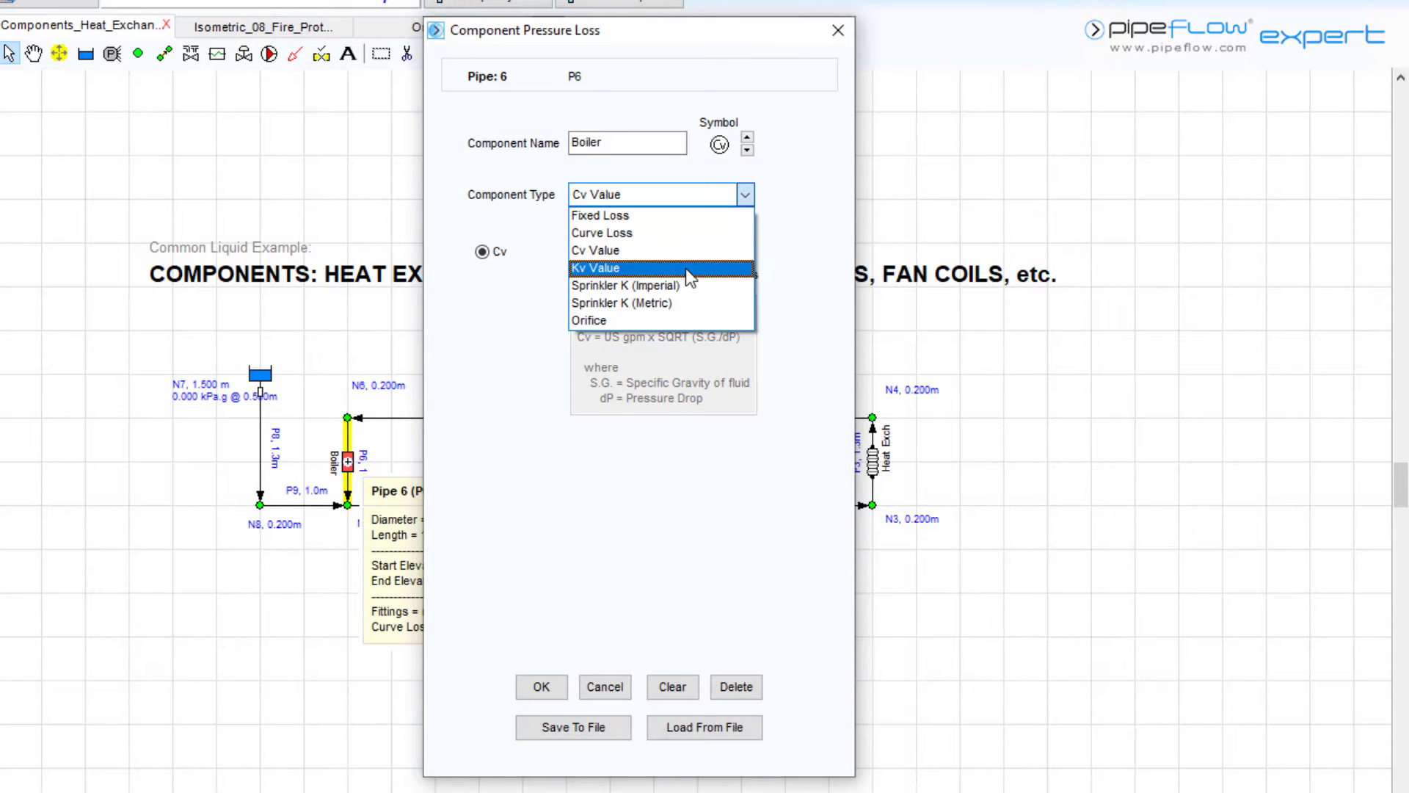
left_click(685, 268)
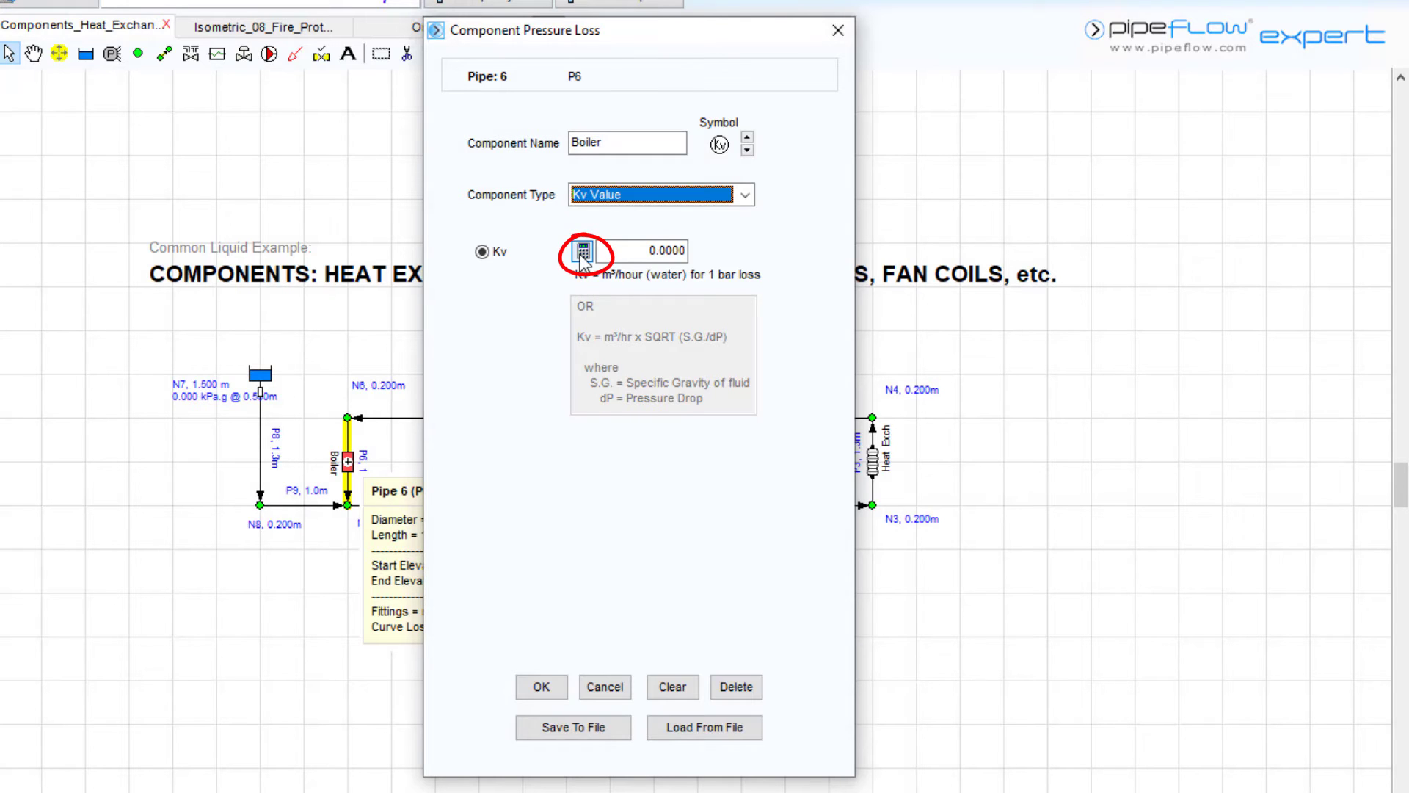
Calculate the Boiler's Kv as 14.2732 from a 60 l/min flow and m Fluid pressure loss.
left_click(582, 252)
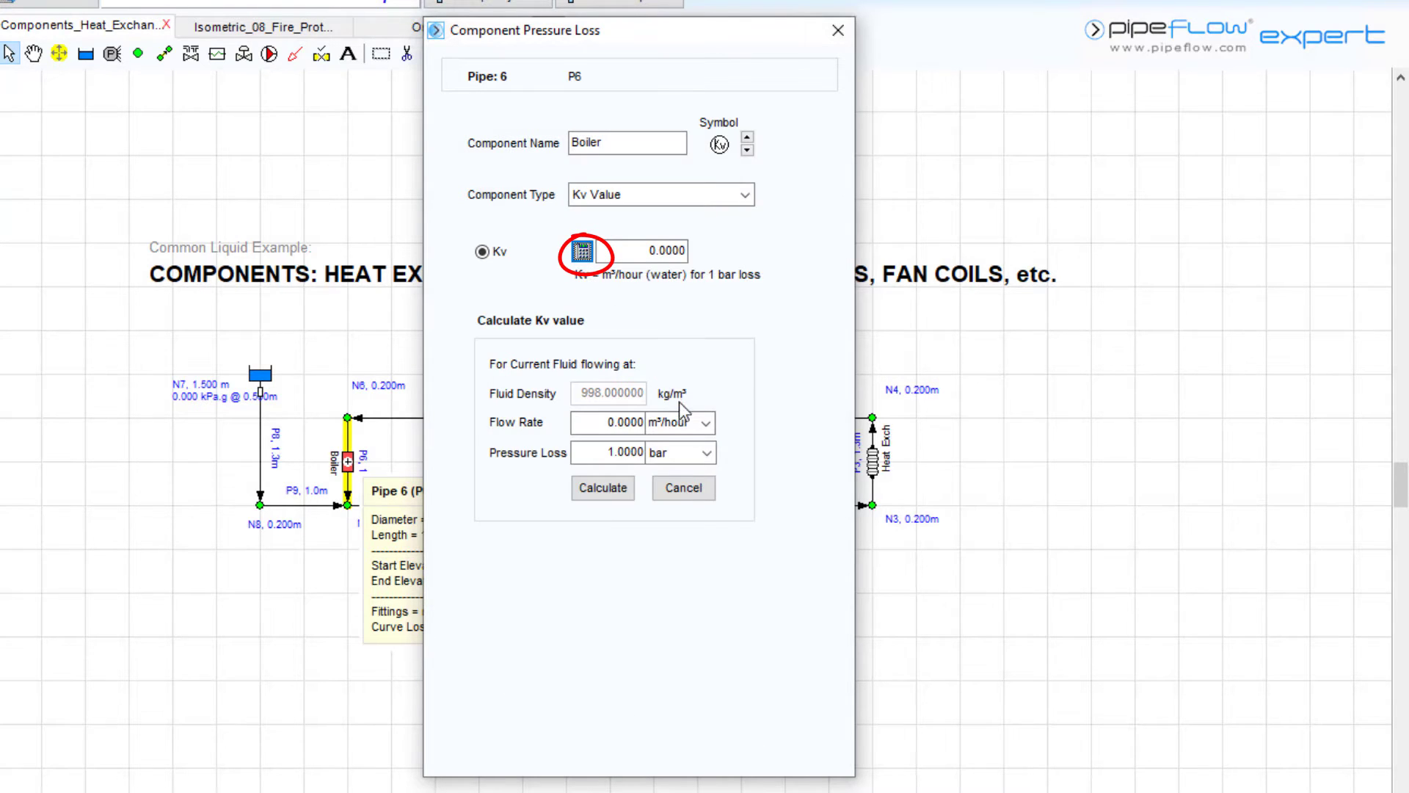
left_click(706, 426)
left_click(667, 504)
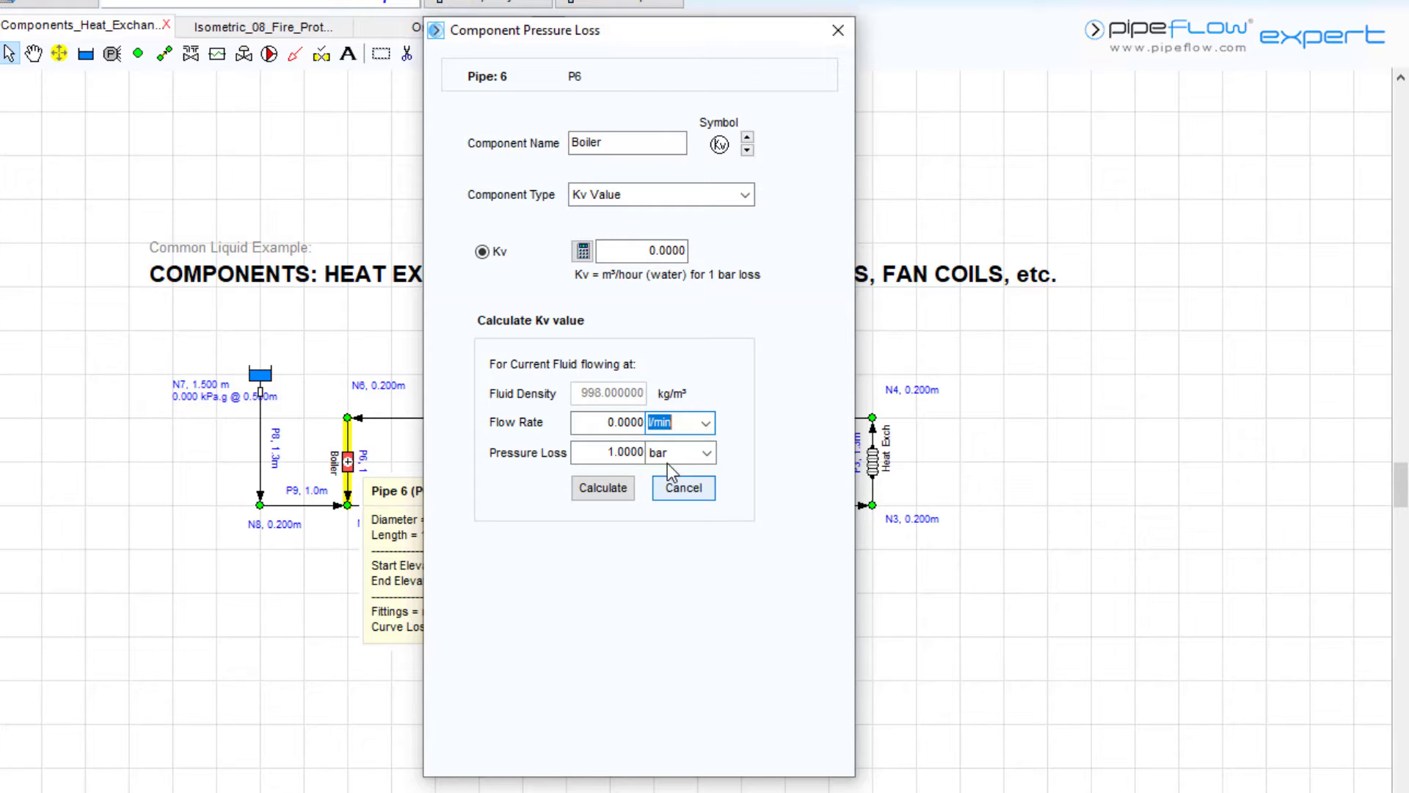
double_click(605, 427)
type("60")
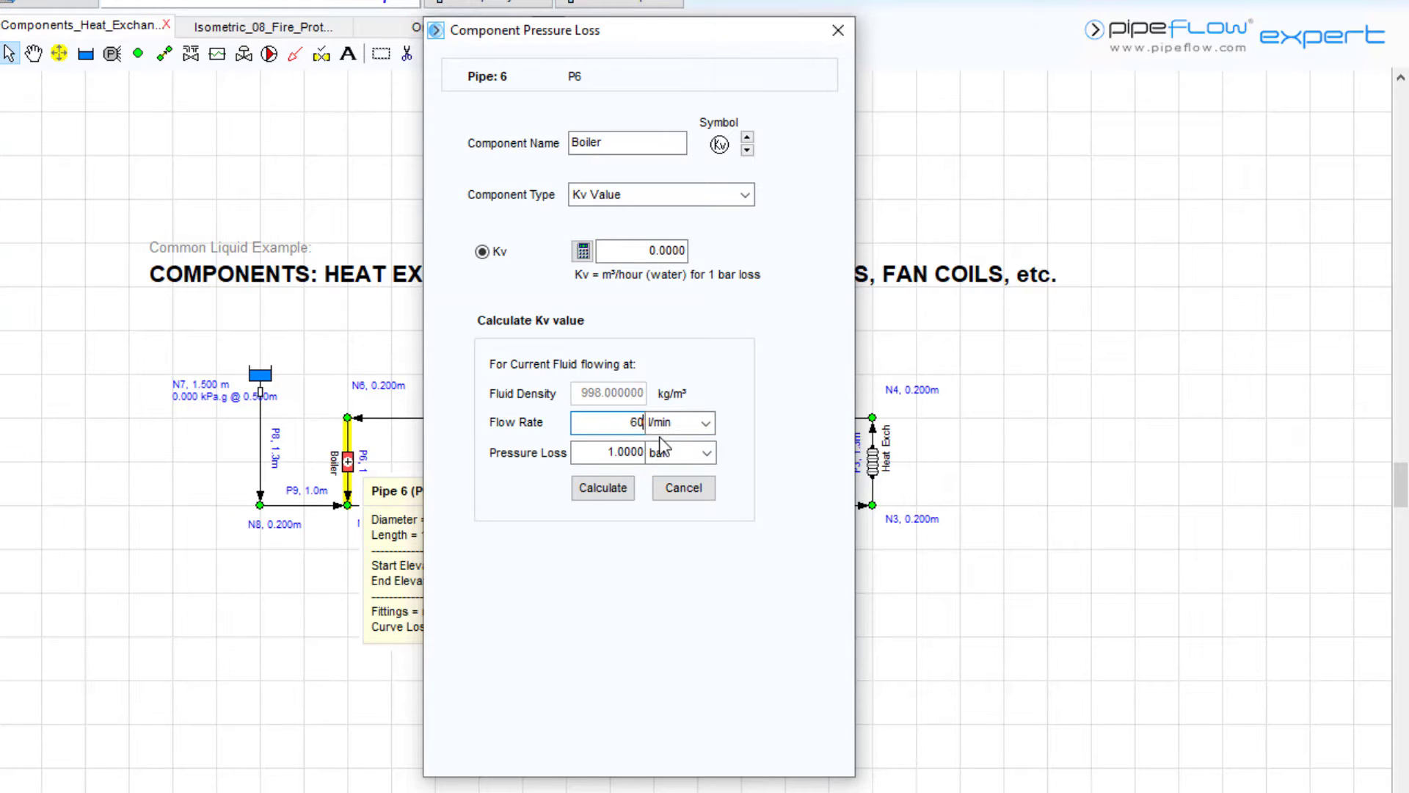
left_click(707, 452)
left_click(707, 478)
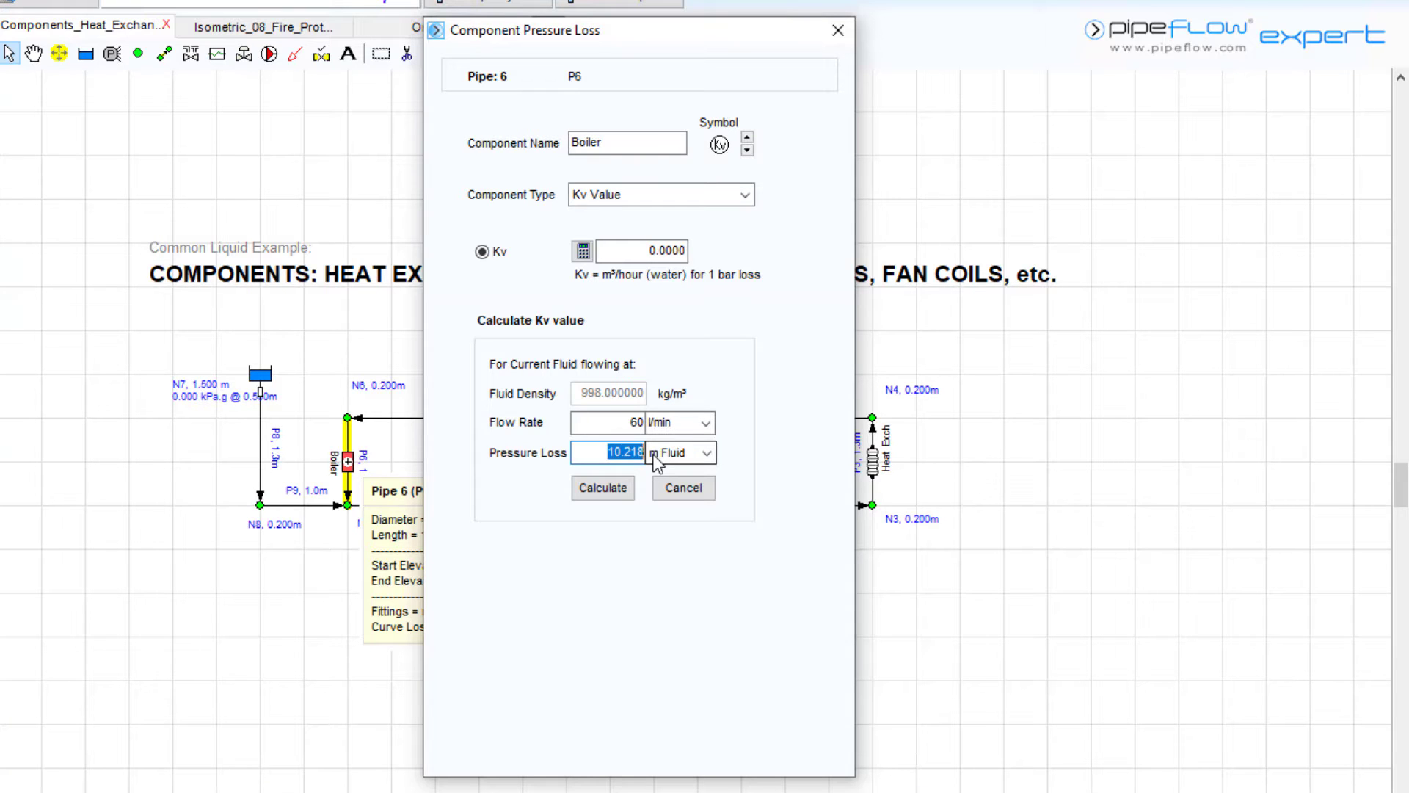
type("0.65")
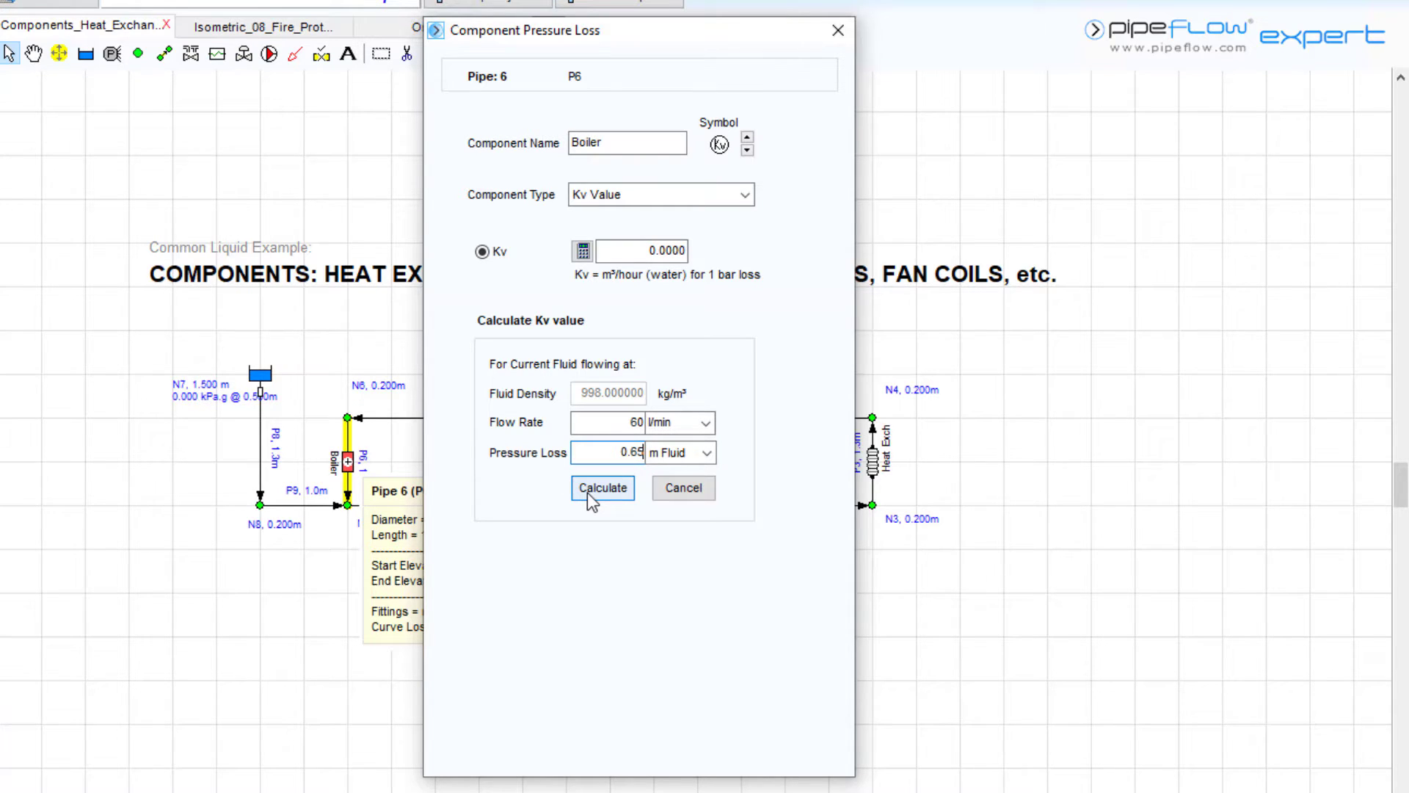
left_click(587, 492)
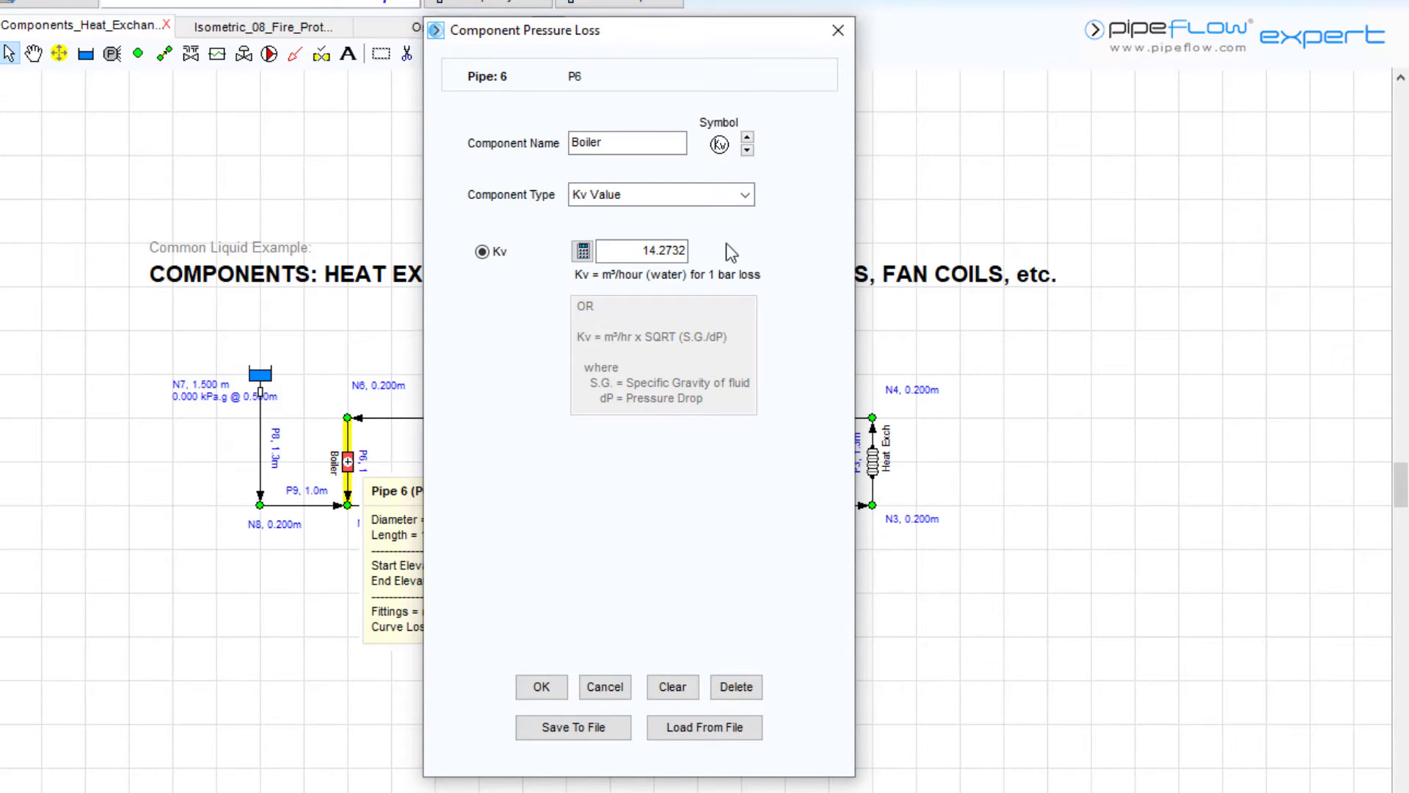
left_click(745, 197)
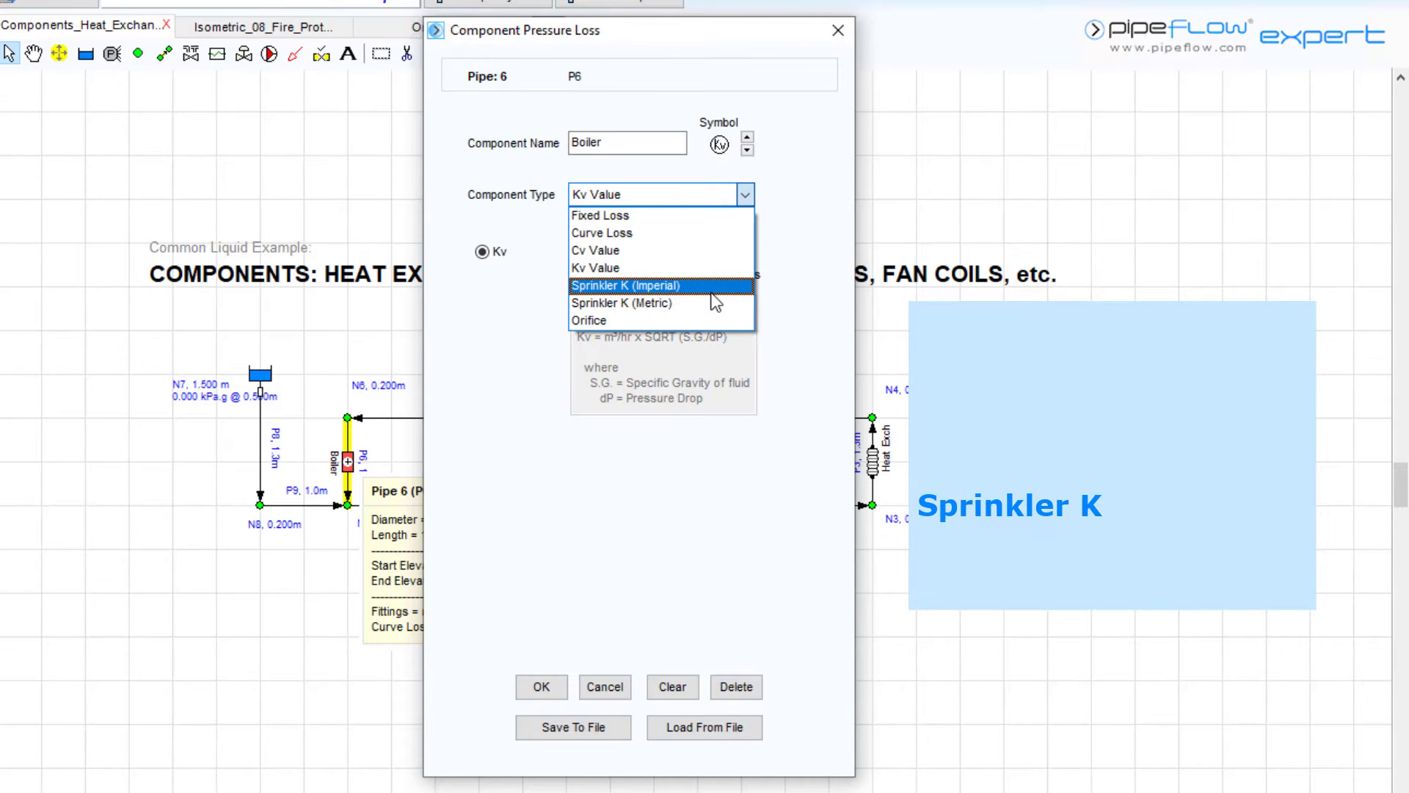
Try Sprinkler K (Imperial), then set Sprinkler K (Metric) and bring up its K calculator.
left_click(711, 291)
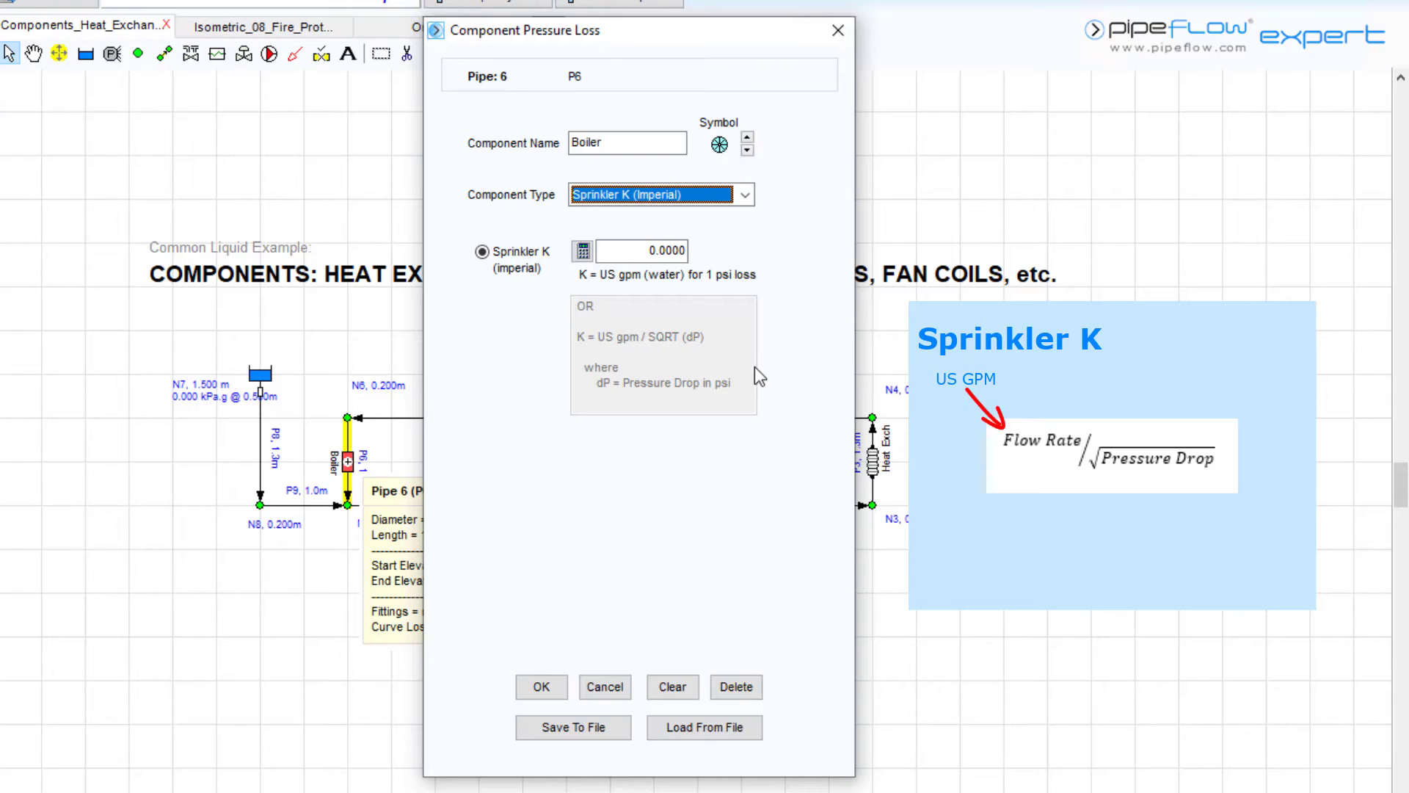
left_click(744, 195)
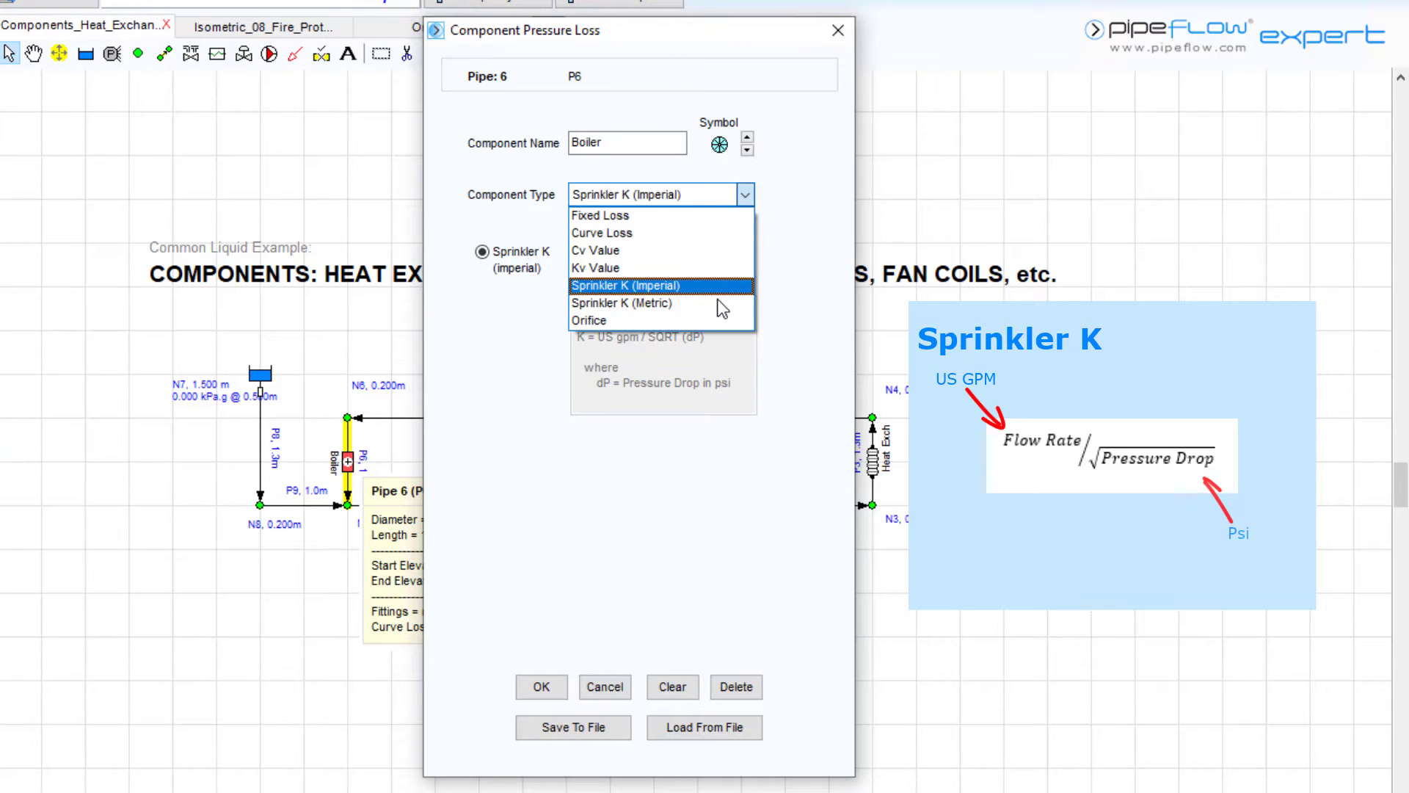
left_click(717, 303)
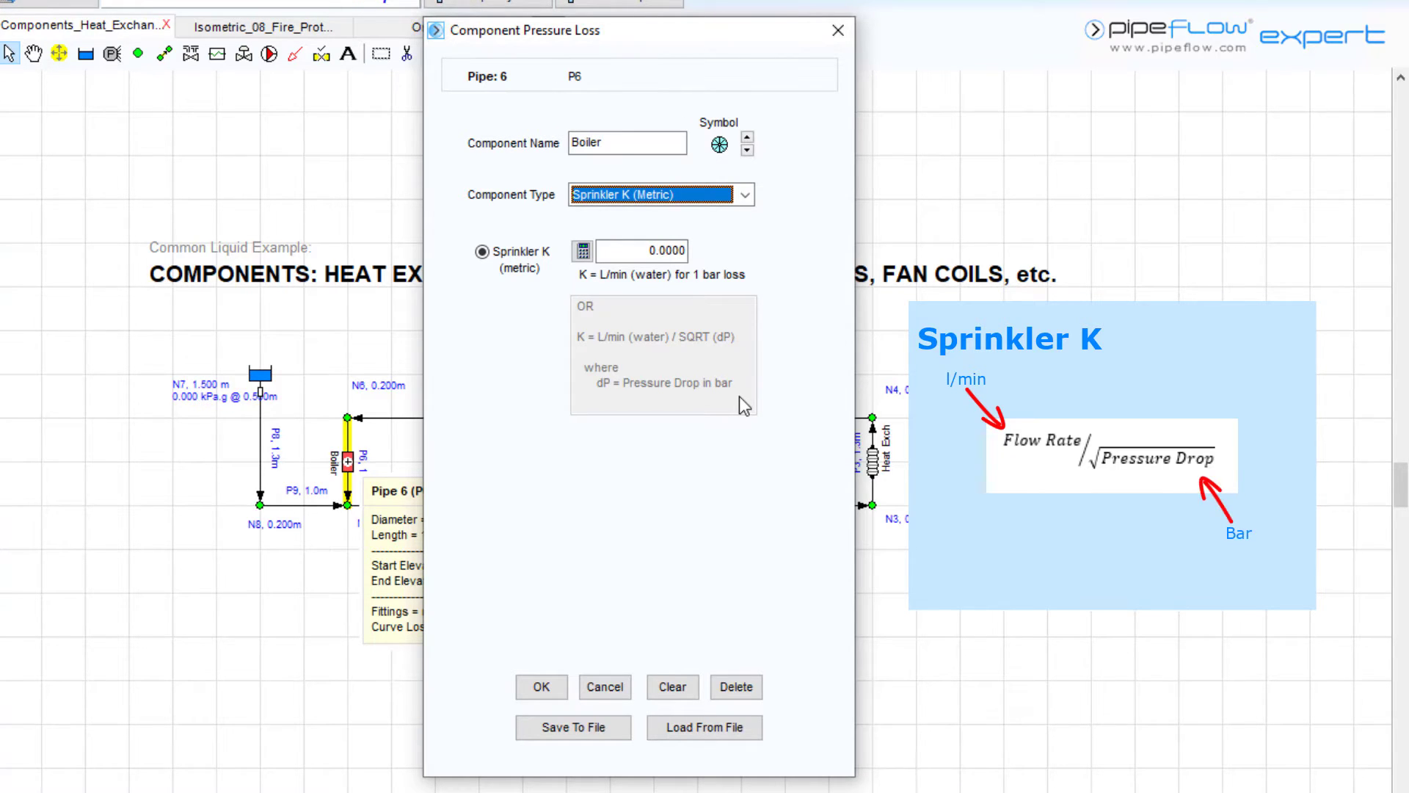
left_click(583, 253)
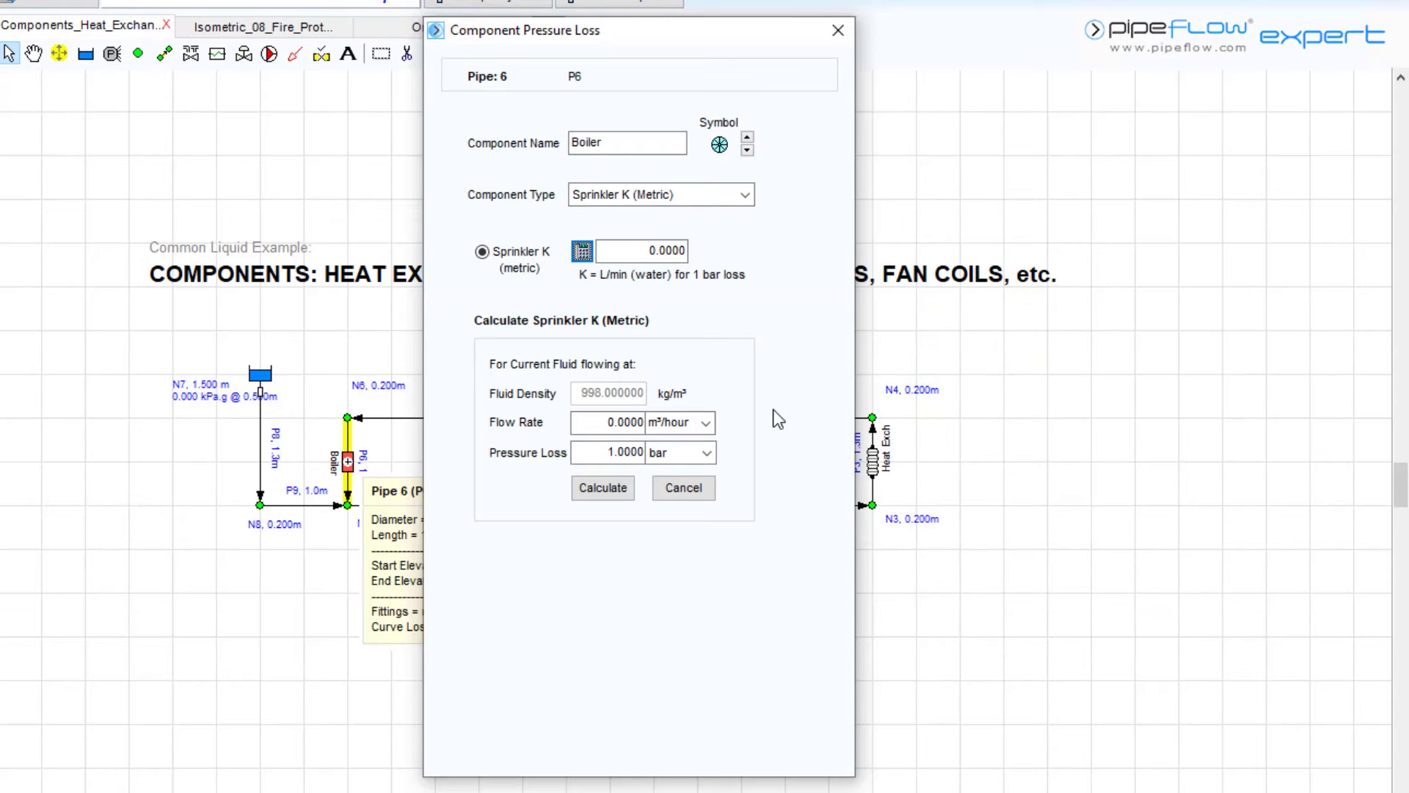
Cancel the Boiler settings and view the first nozzle's Sprinkler K in the Isometric_08 water-mist example.
left_click(710, 485)
left_click(897, 54)
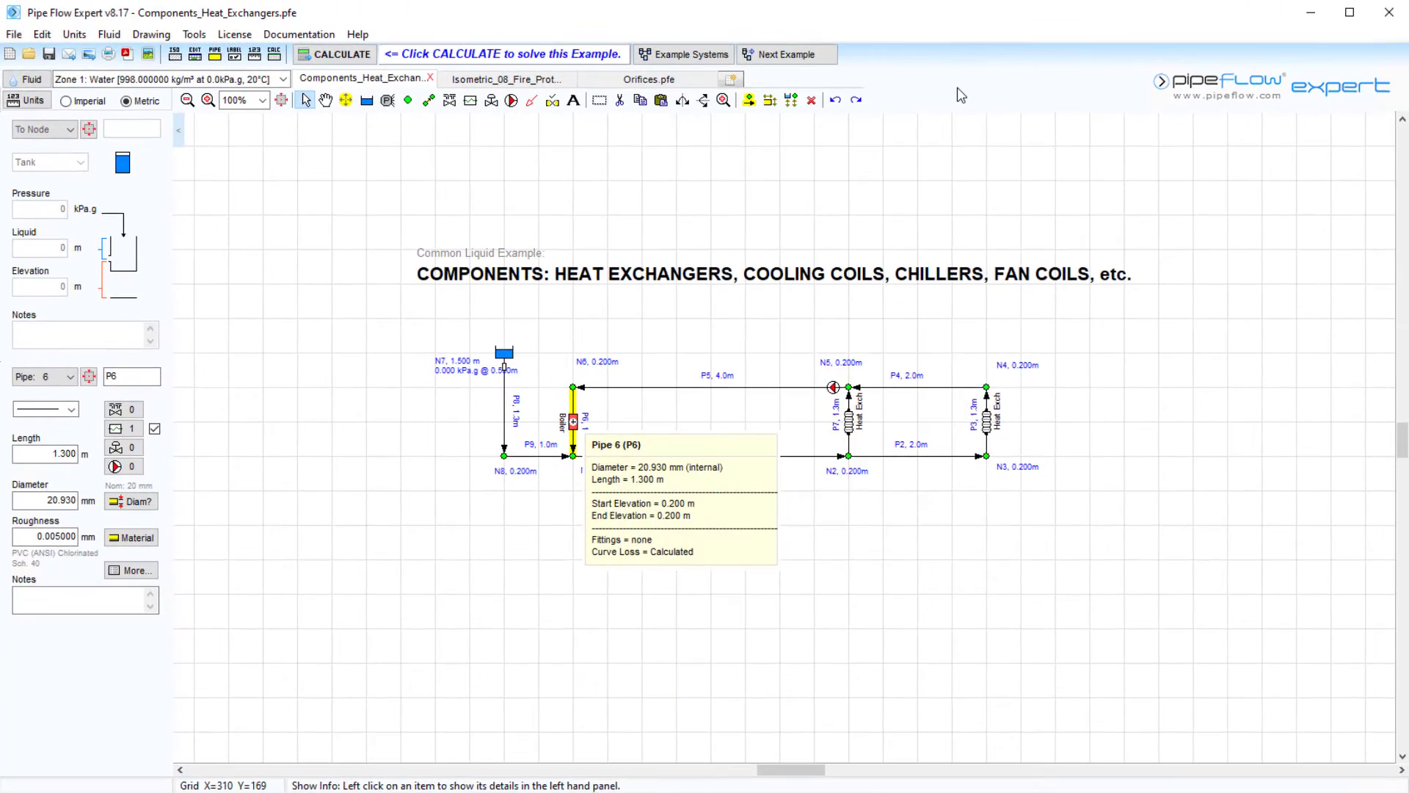
left_click(551, 87)
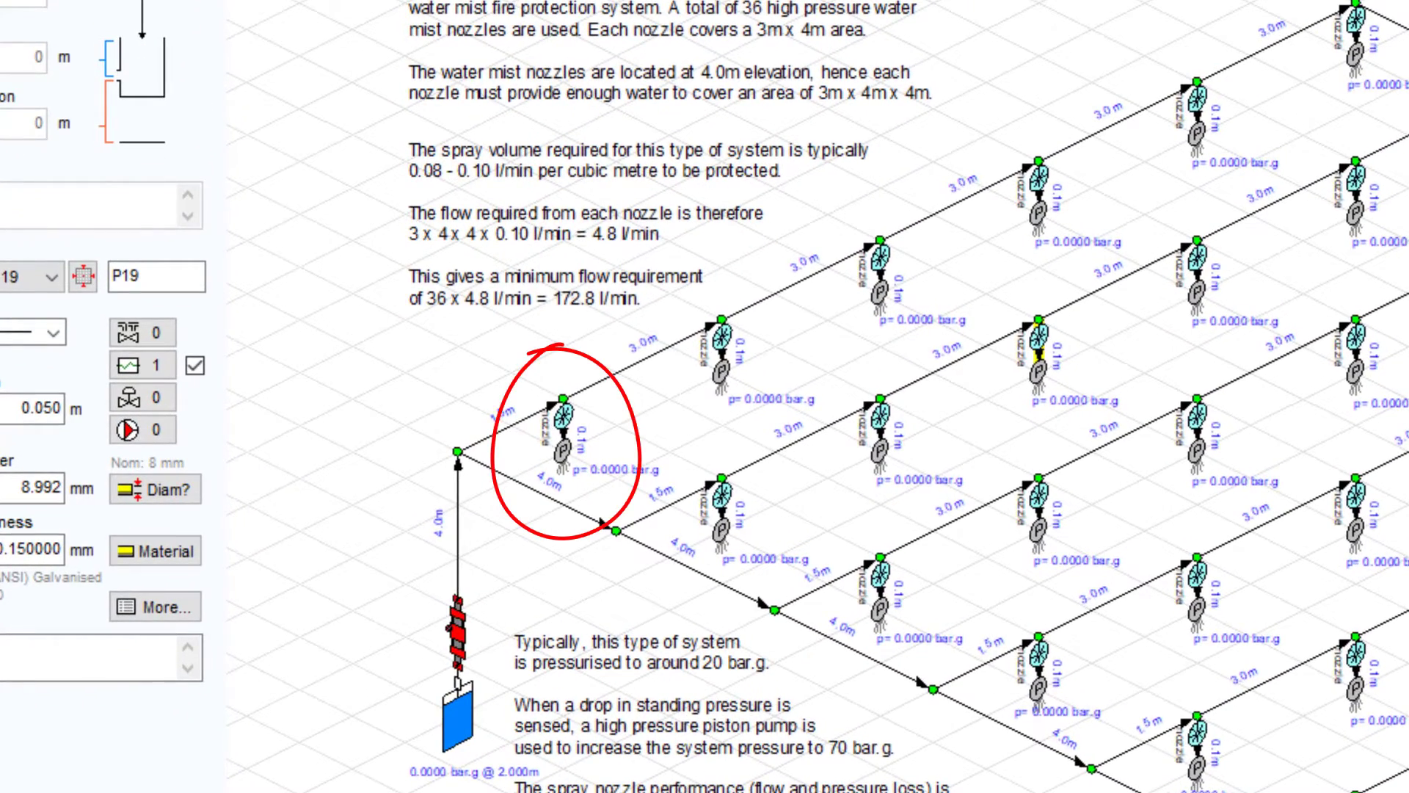
double_click(561, 418)
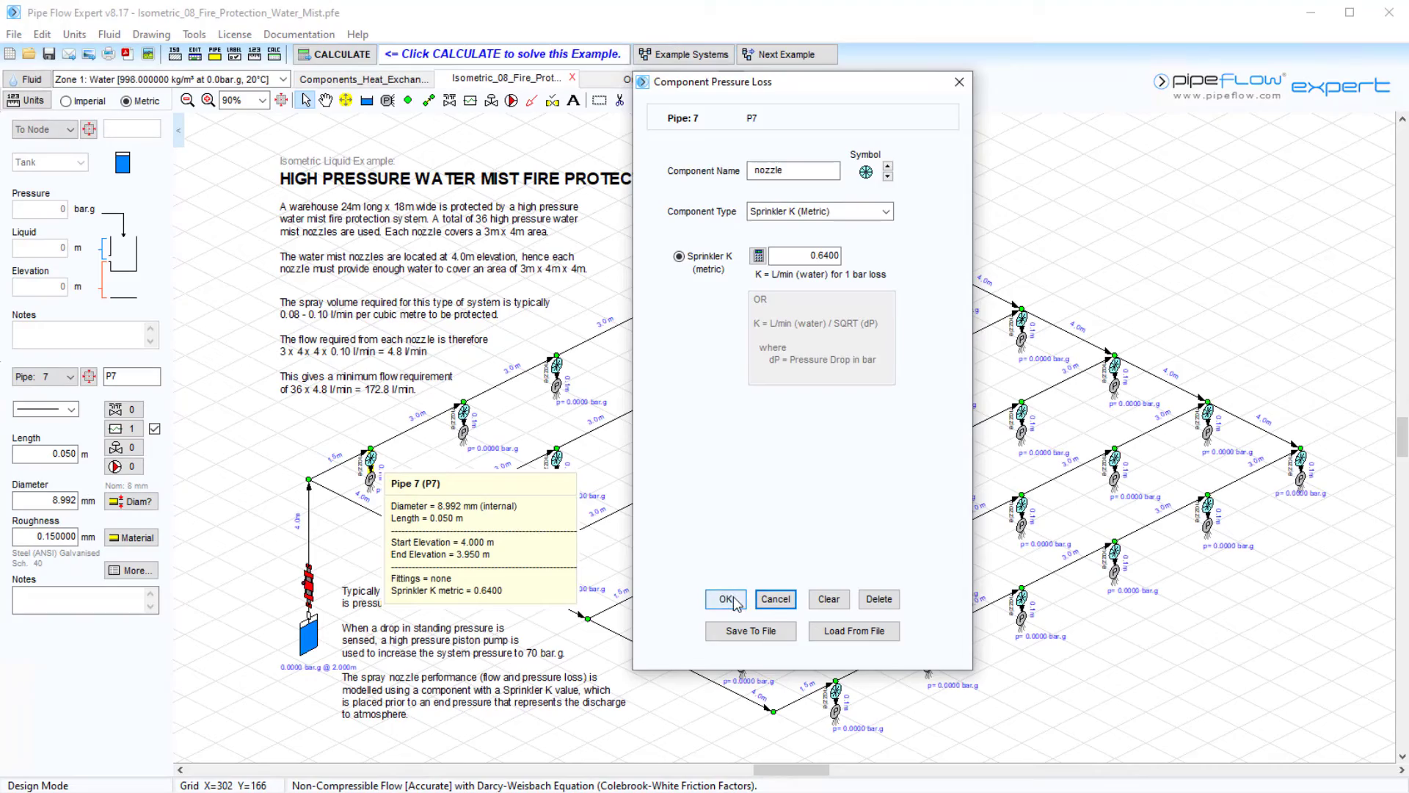
left_click(727, 599)
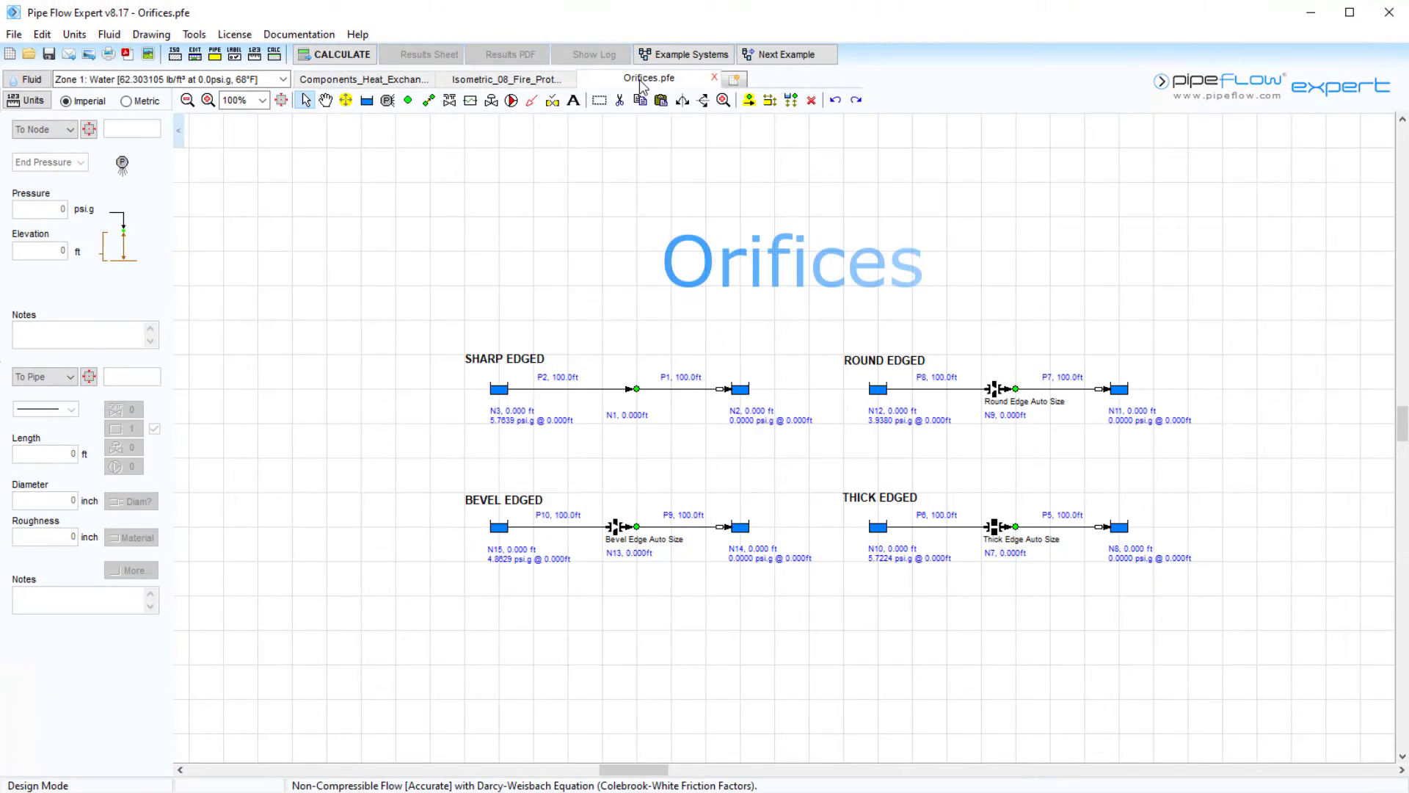
left_click(469, 100)
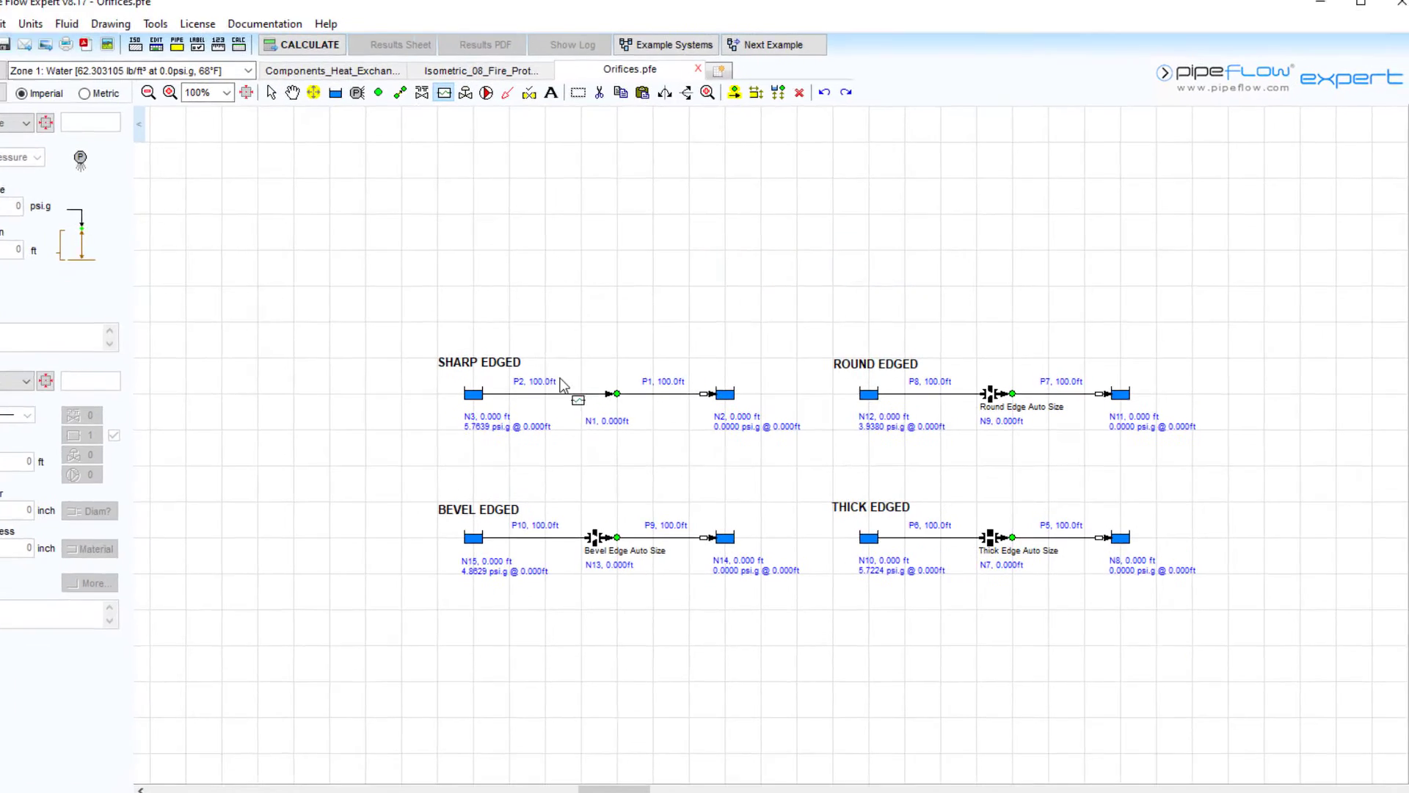
left_click(604, 389)
left_click(825, 191)
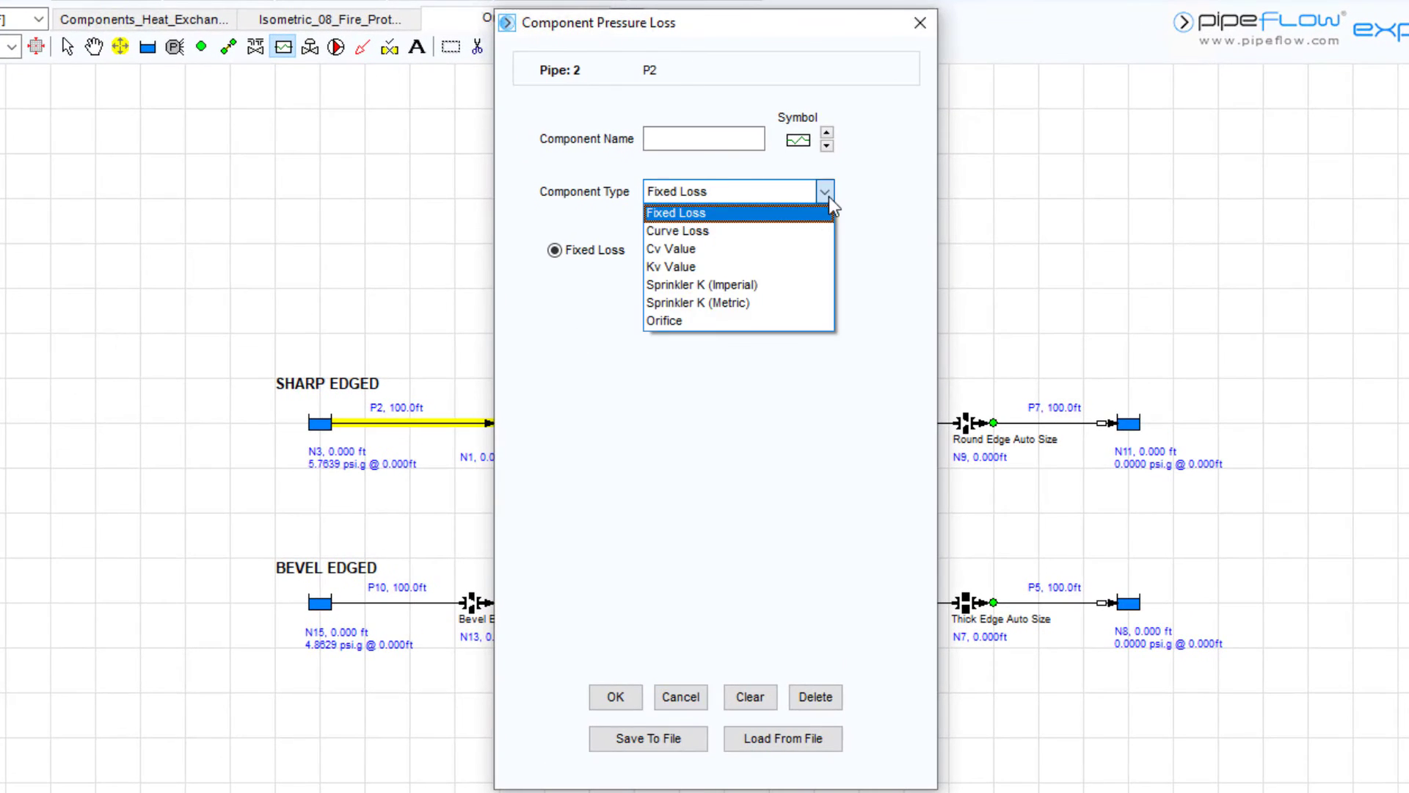
left_click(736, 327)
left_click(824, 245)
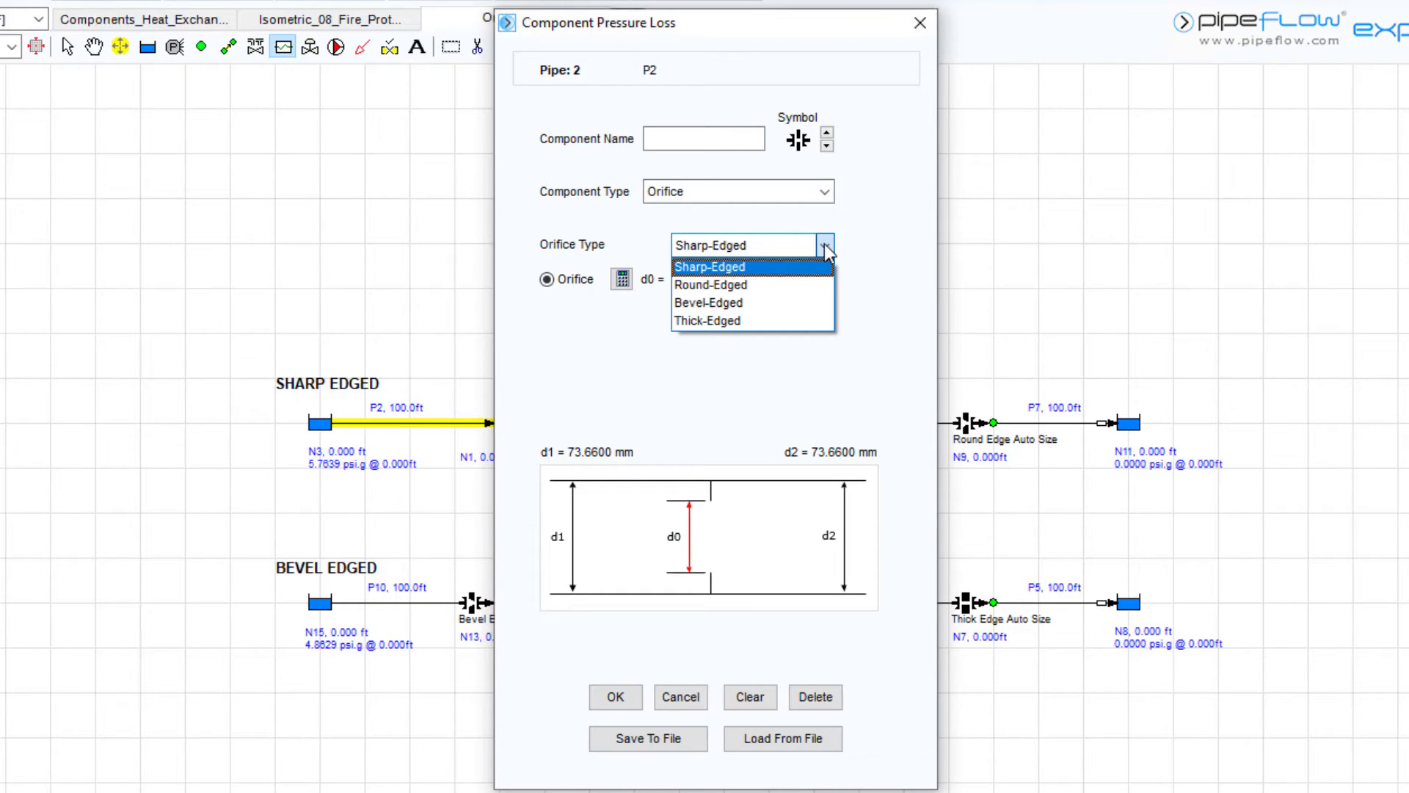
left_click(825, 253)
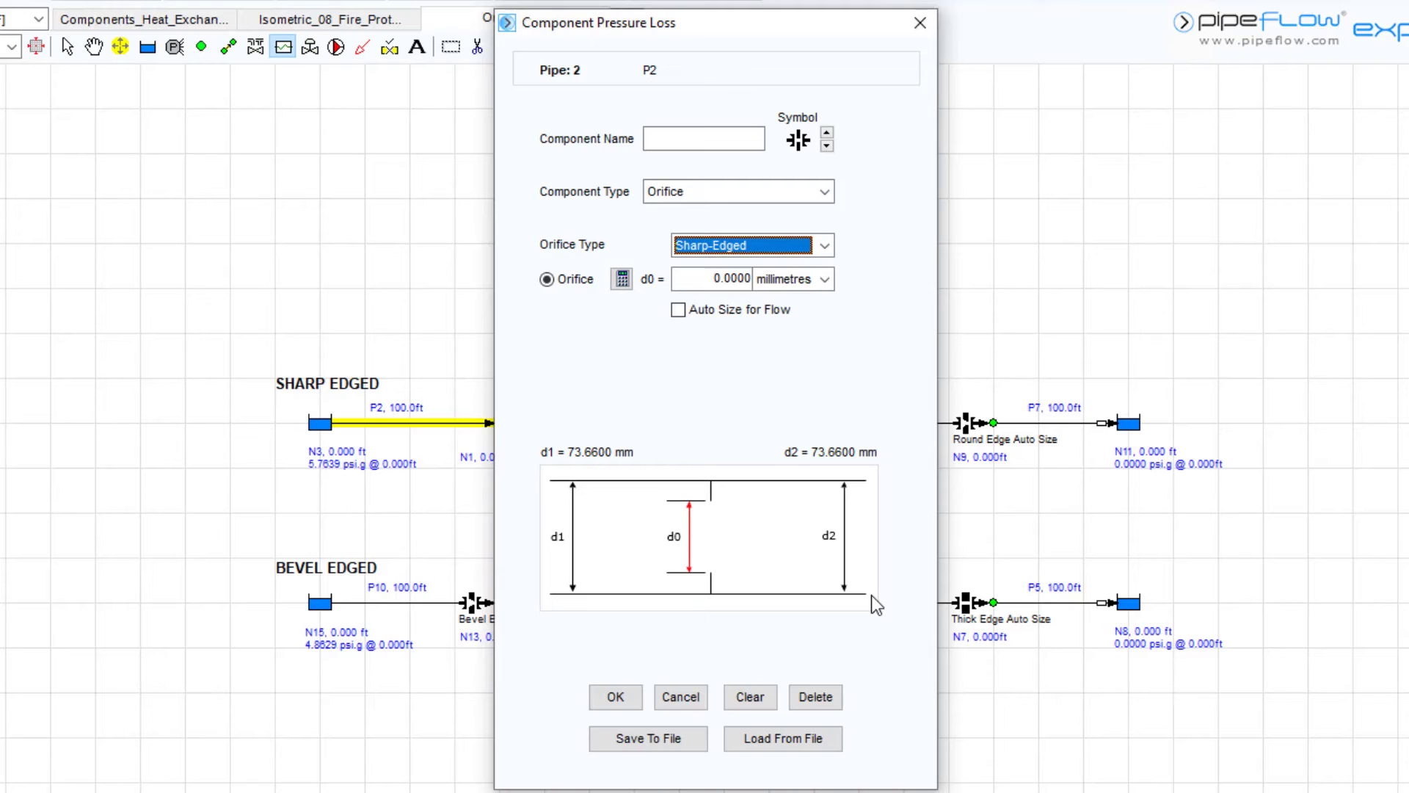
left_click(921, 23)
double_click(963, 428)
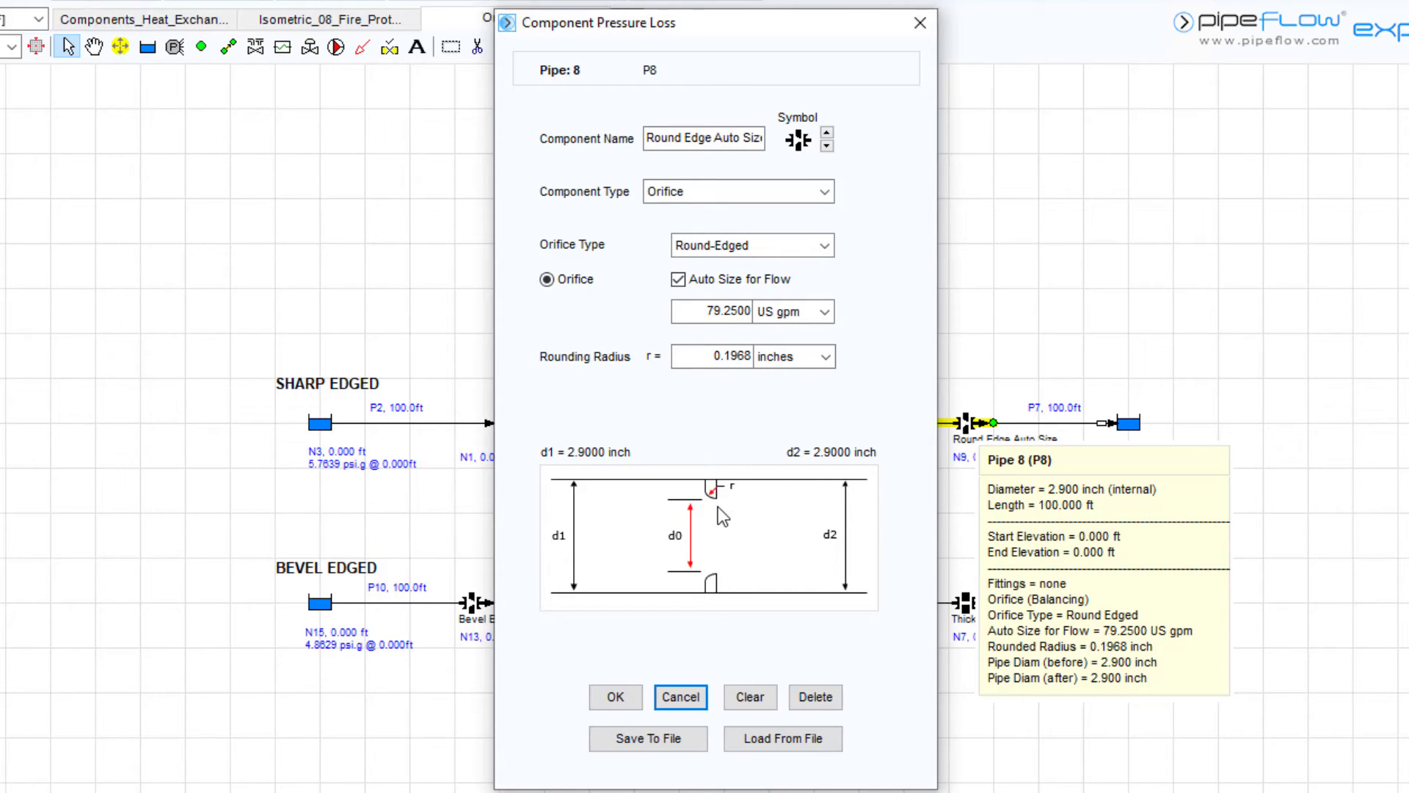
Inspect the bevel-edged orifice on P10 and the thick-edged orifice on P6.
left_click(920, 23)
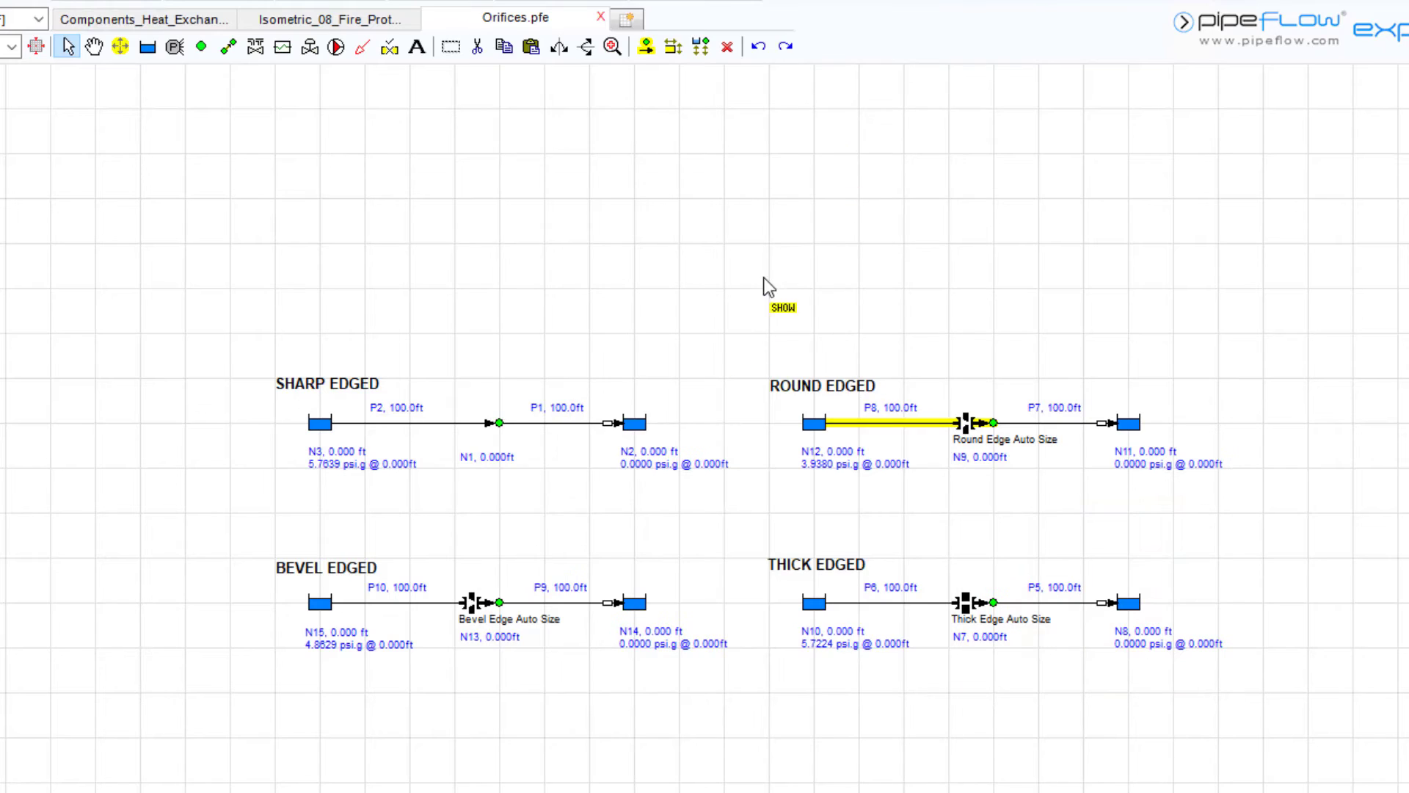
double_click(488, 599)
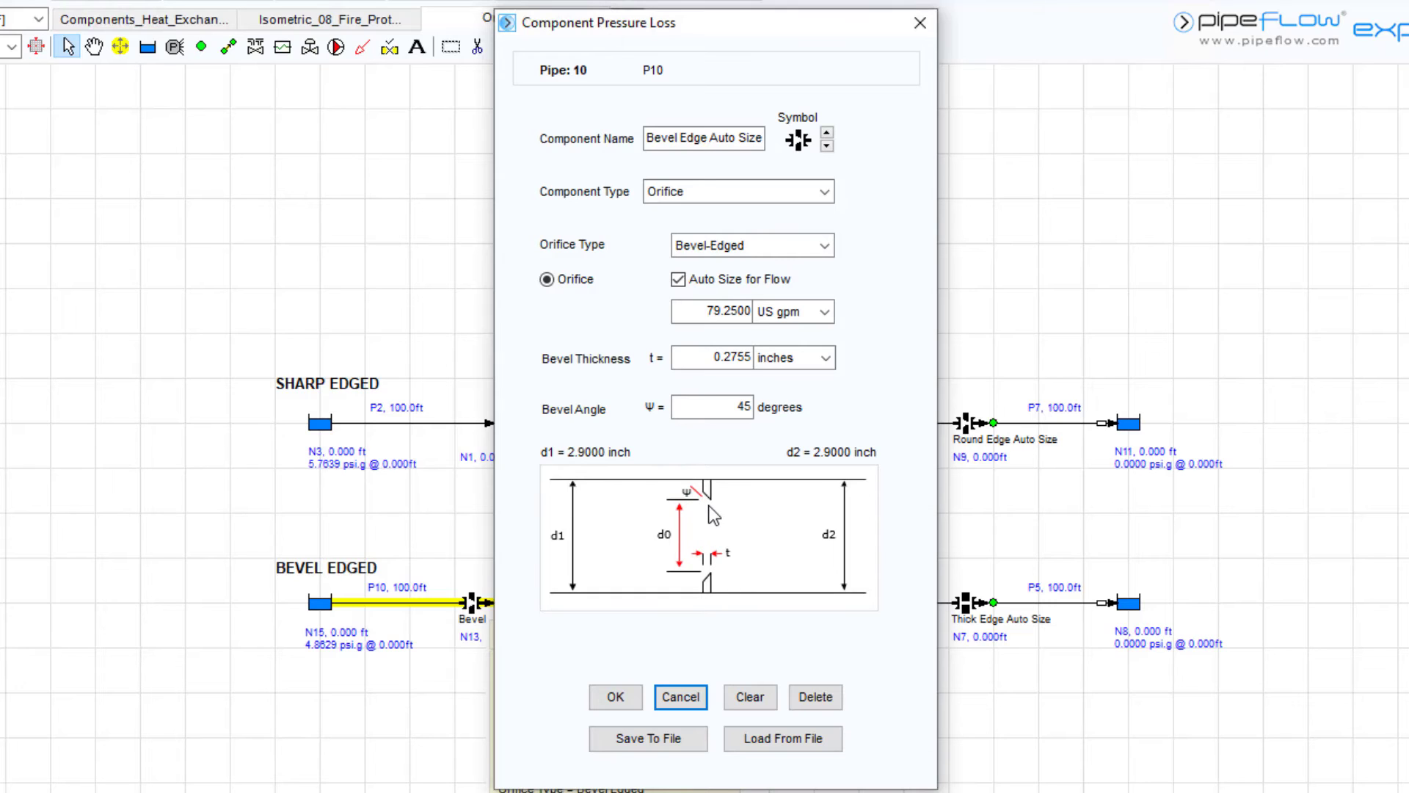
left_click(919, 22)
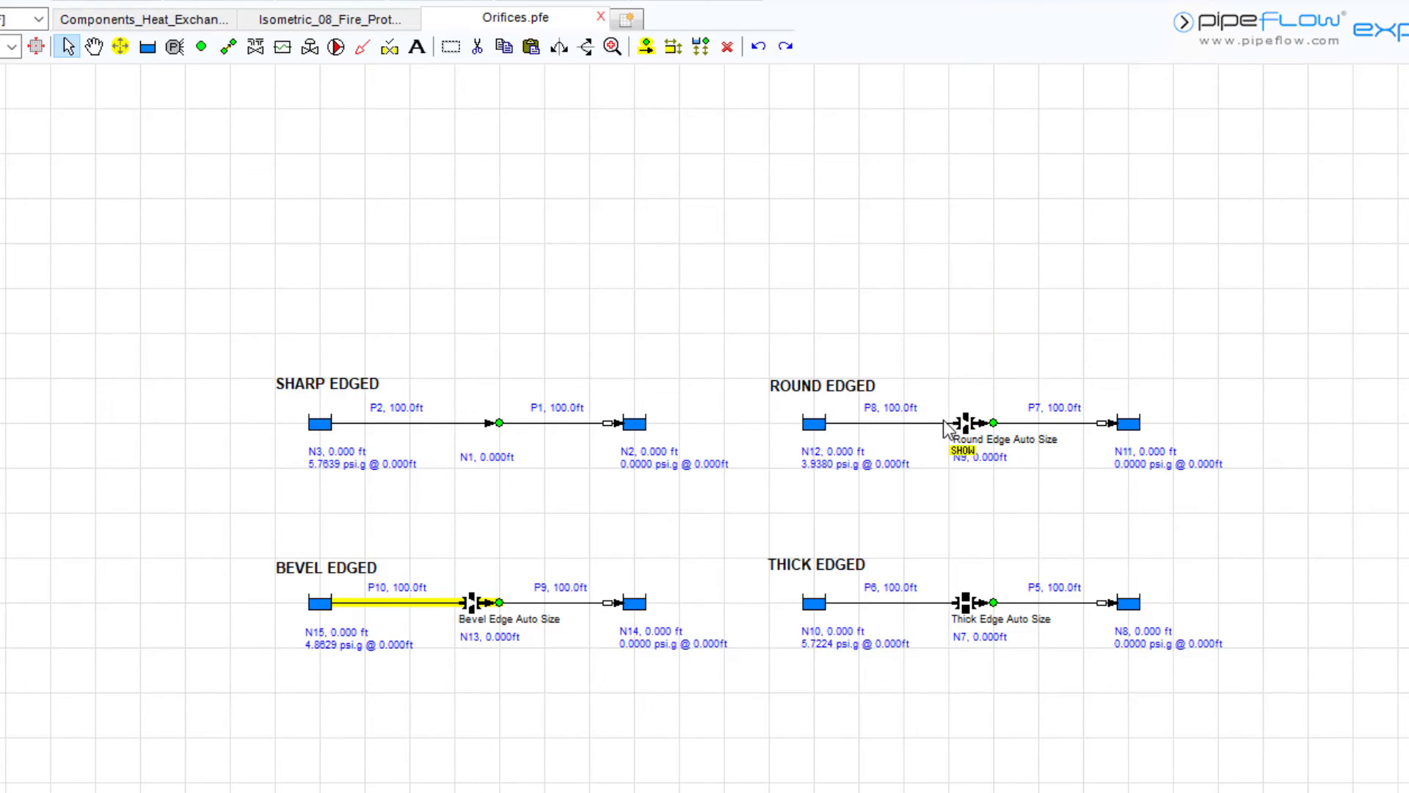
double_click(964, 605)
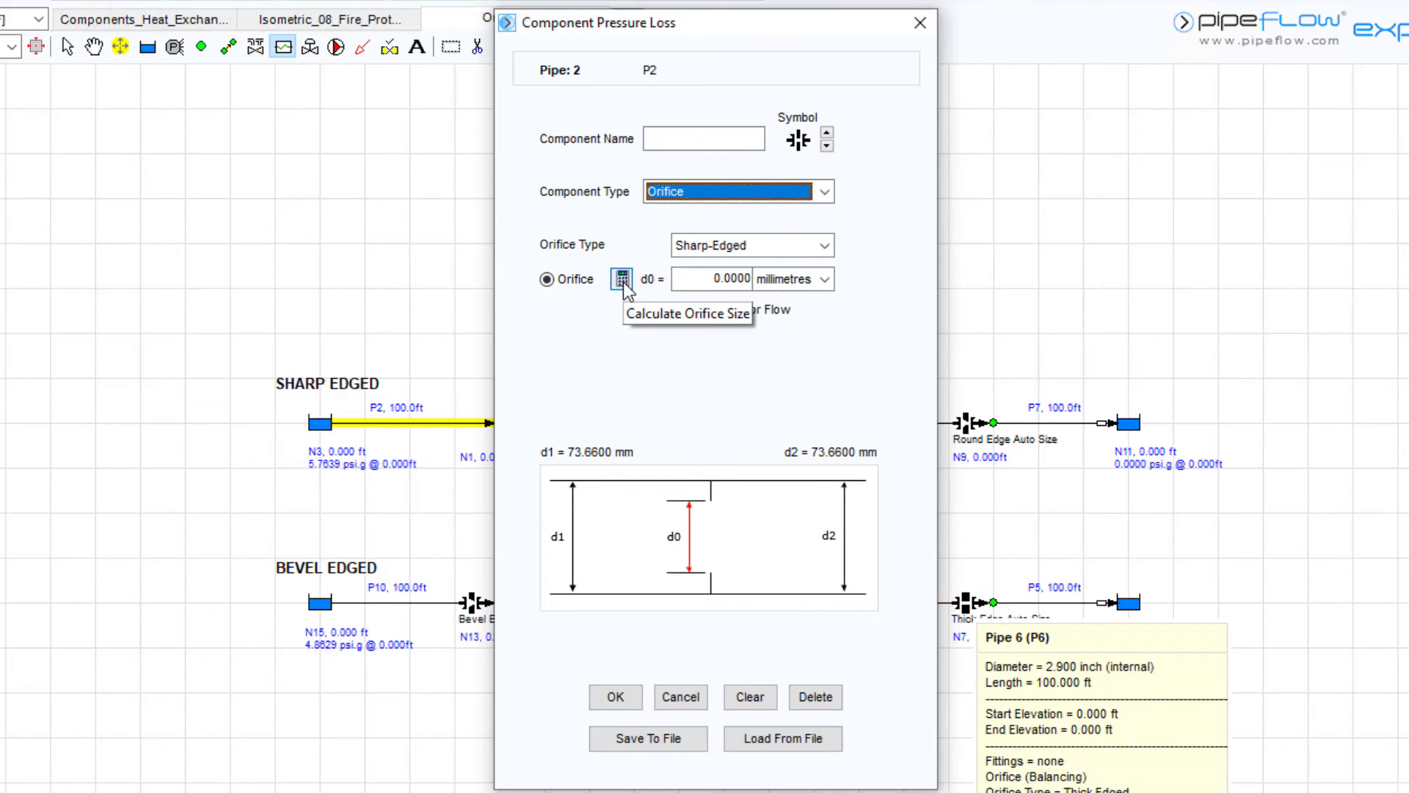
Size P2's orifice to 1.3796 in for 79.25 US gpm, 5 psi g inlet, 9 ft loss.
left_click(623, 282)
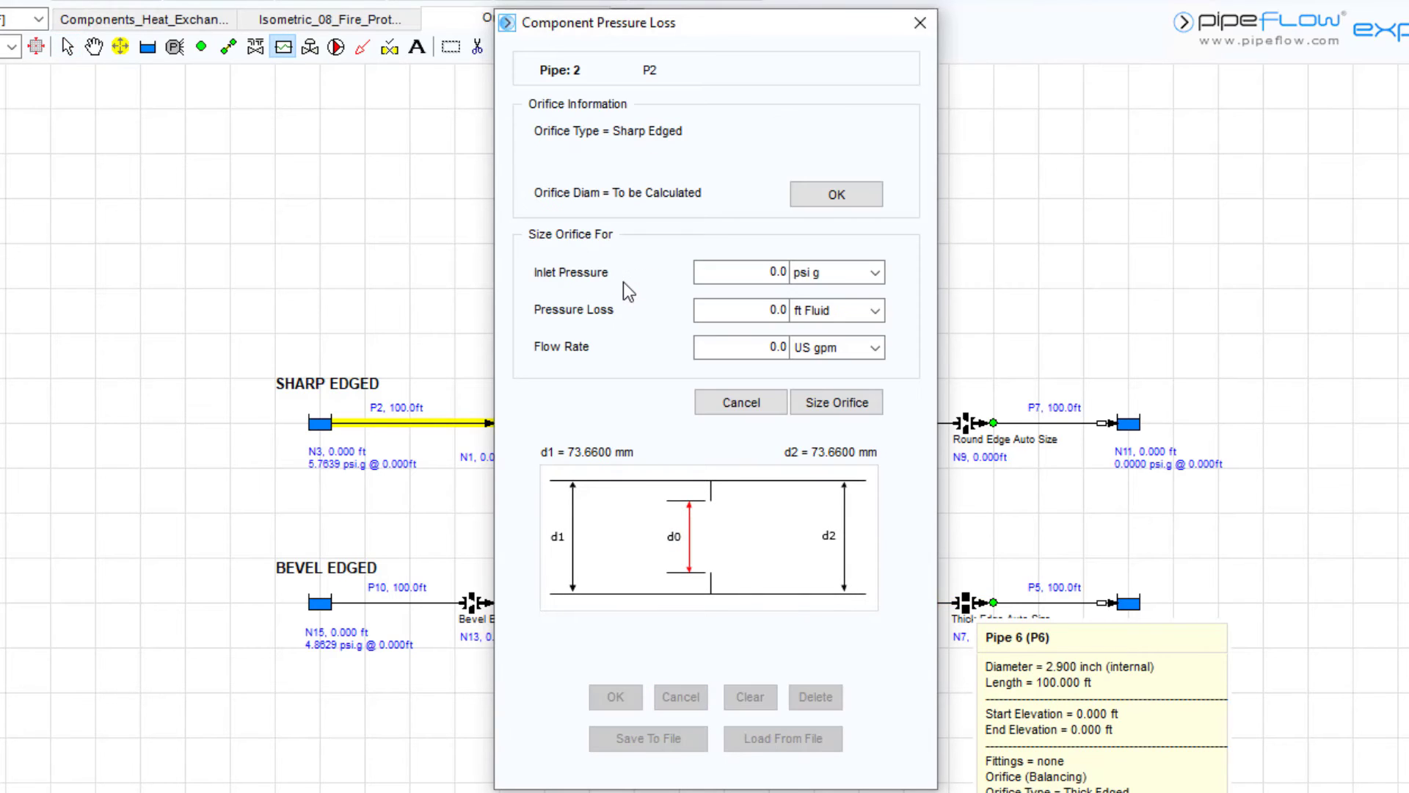
left_click(779, 346)
type("7")
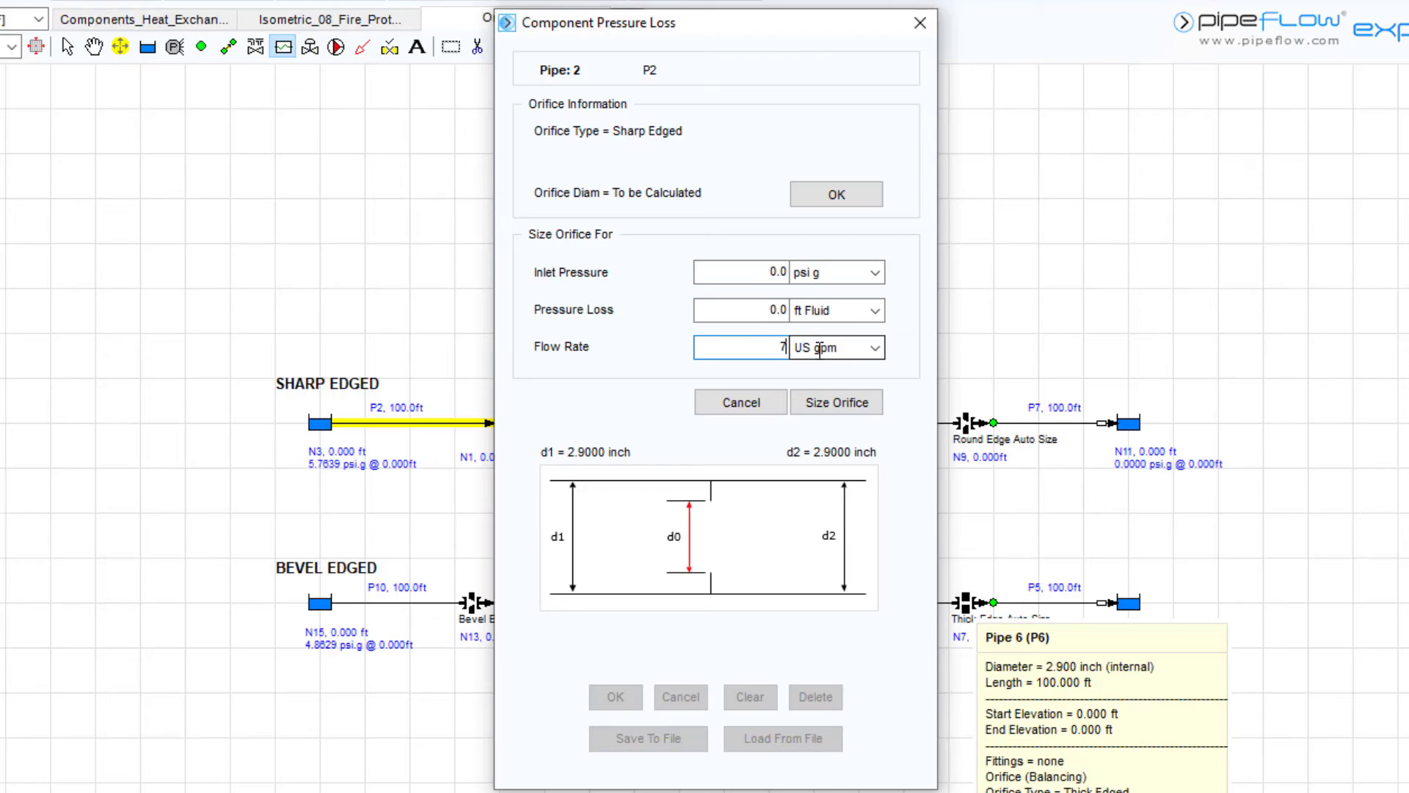
type("9.25")
left_click(761, 268)
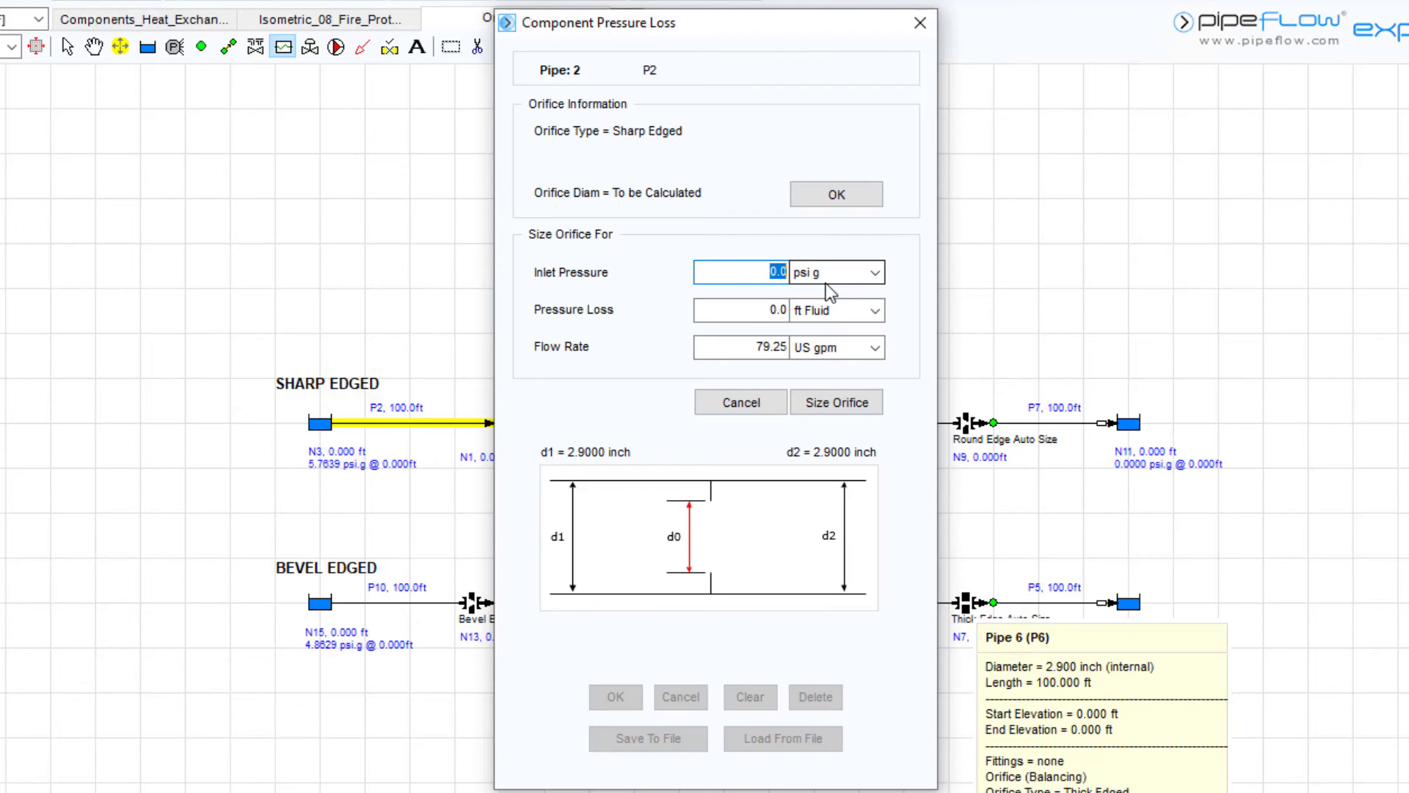
type("5")
key("Tab")
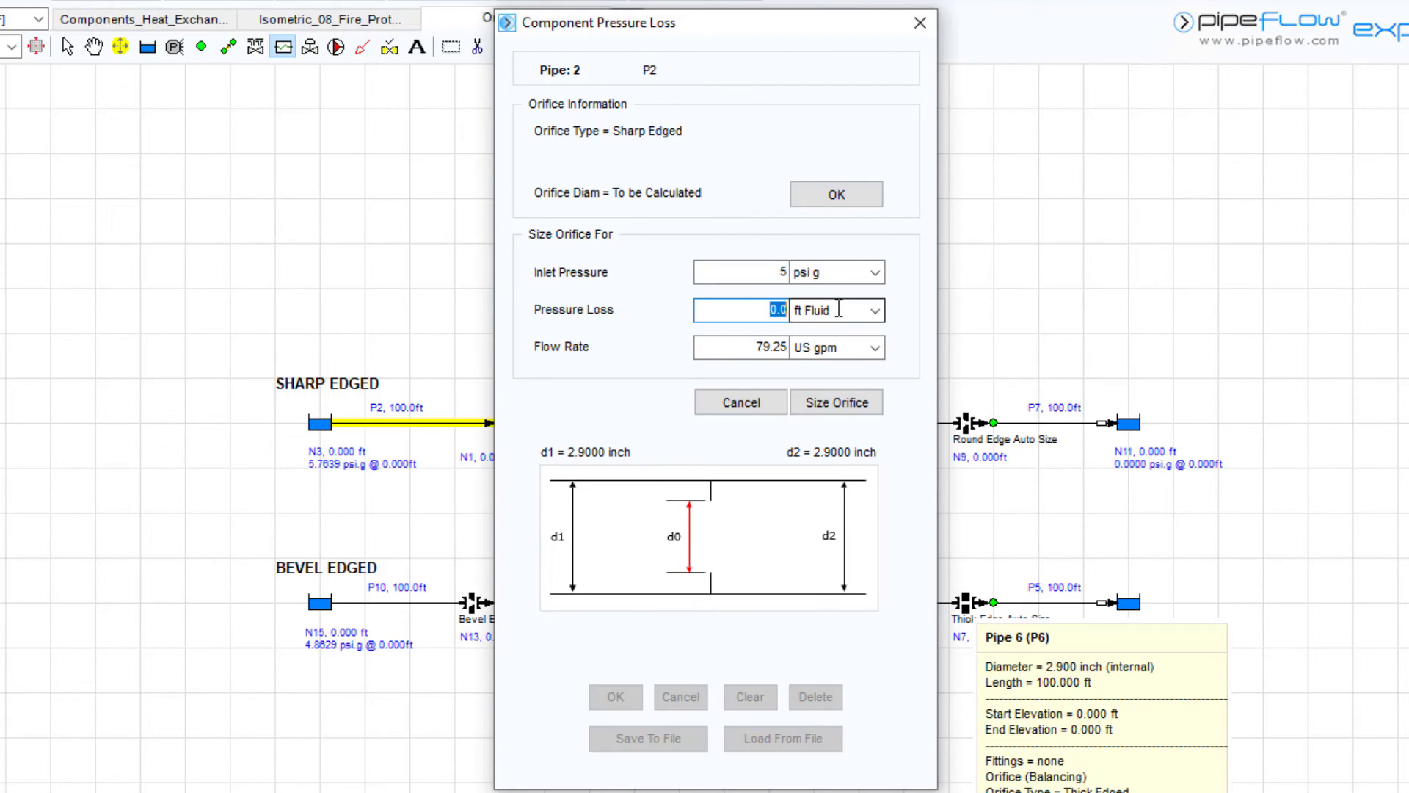
type("9")
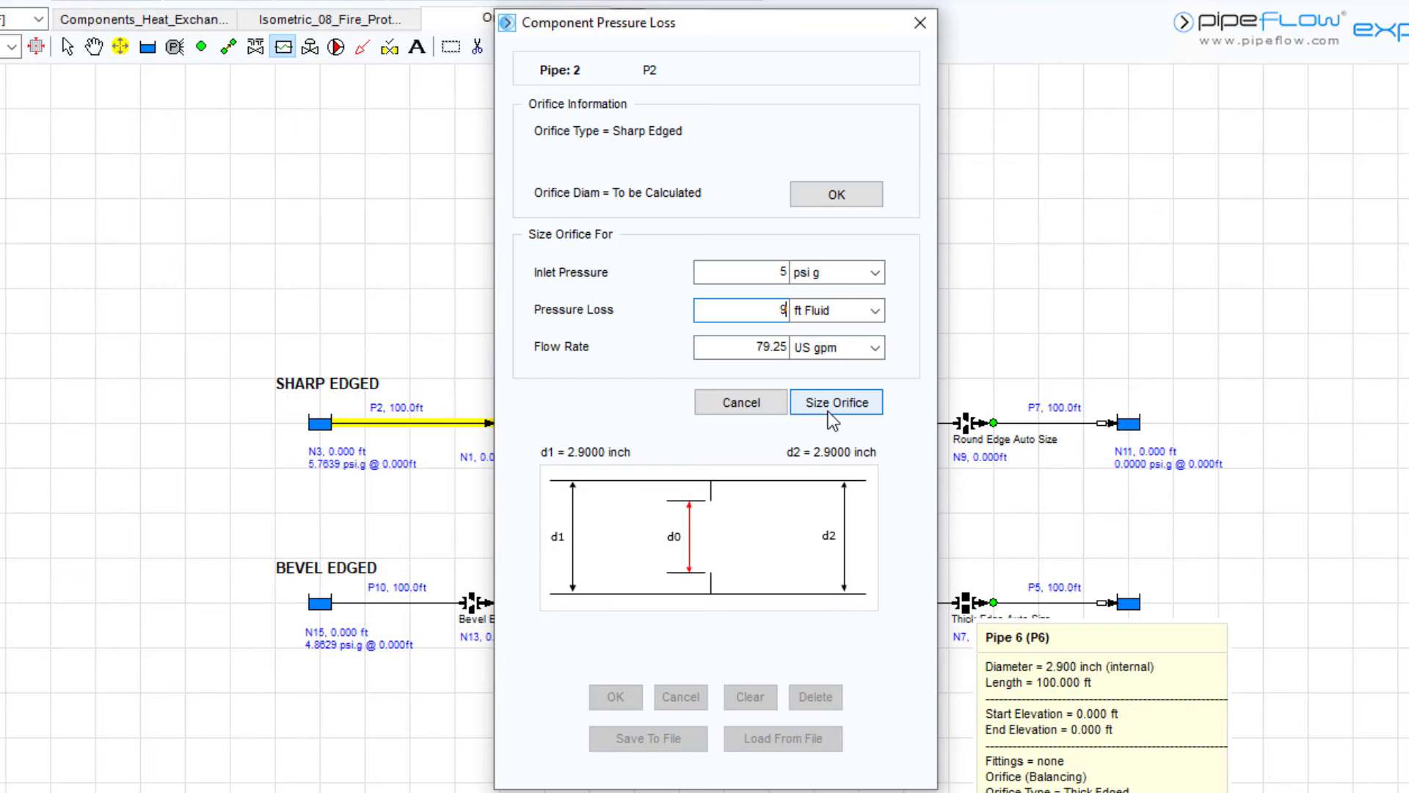
left_click(828, 410)
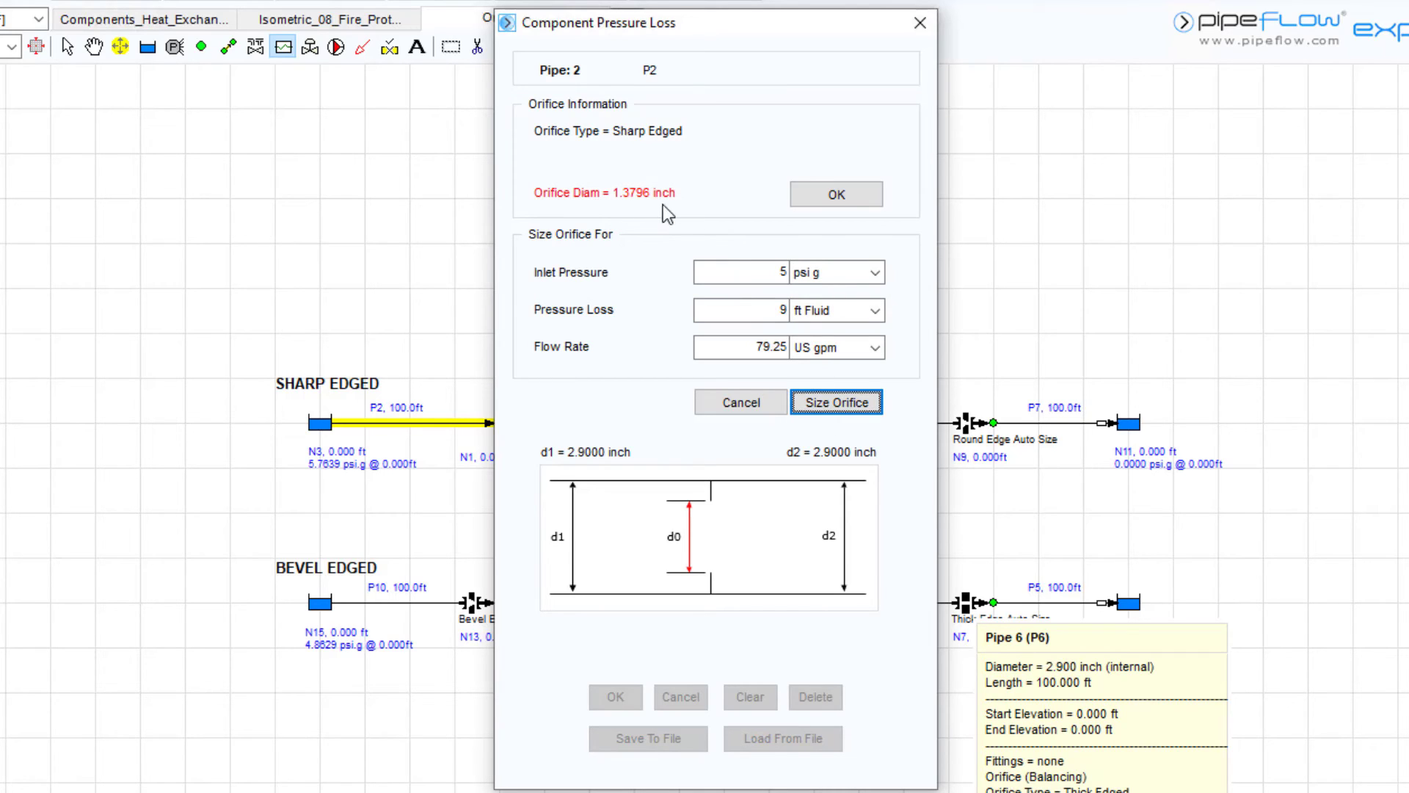
left_click(836, 196)
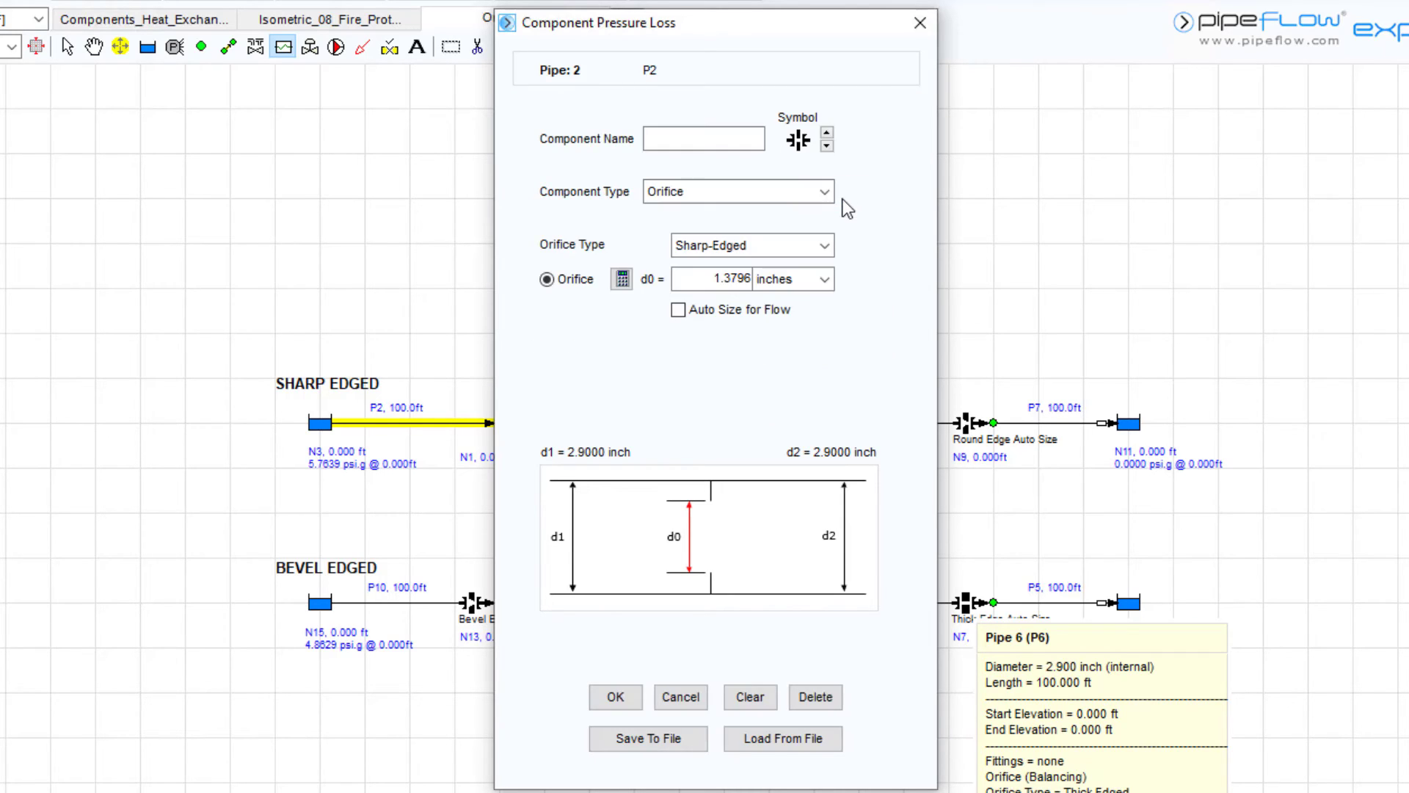
Auto-size P2's sharp-edged orifice for a 79.25 US gpm design flow and acknowledge the positioning notice.
left_click(679, 312)
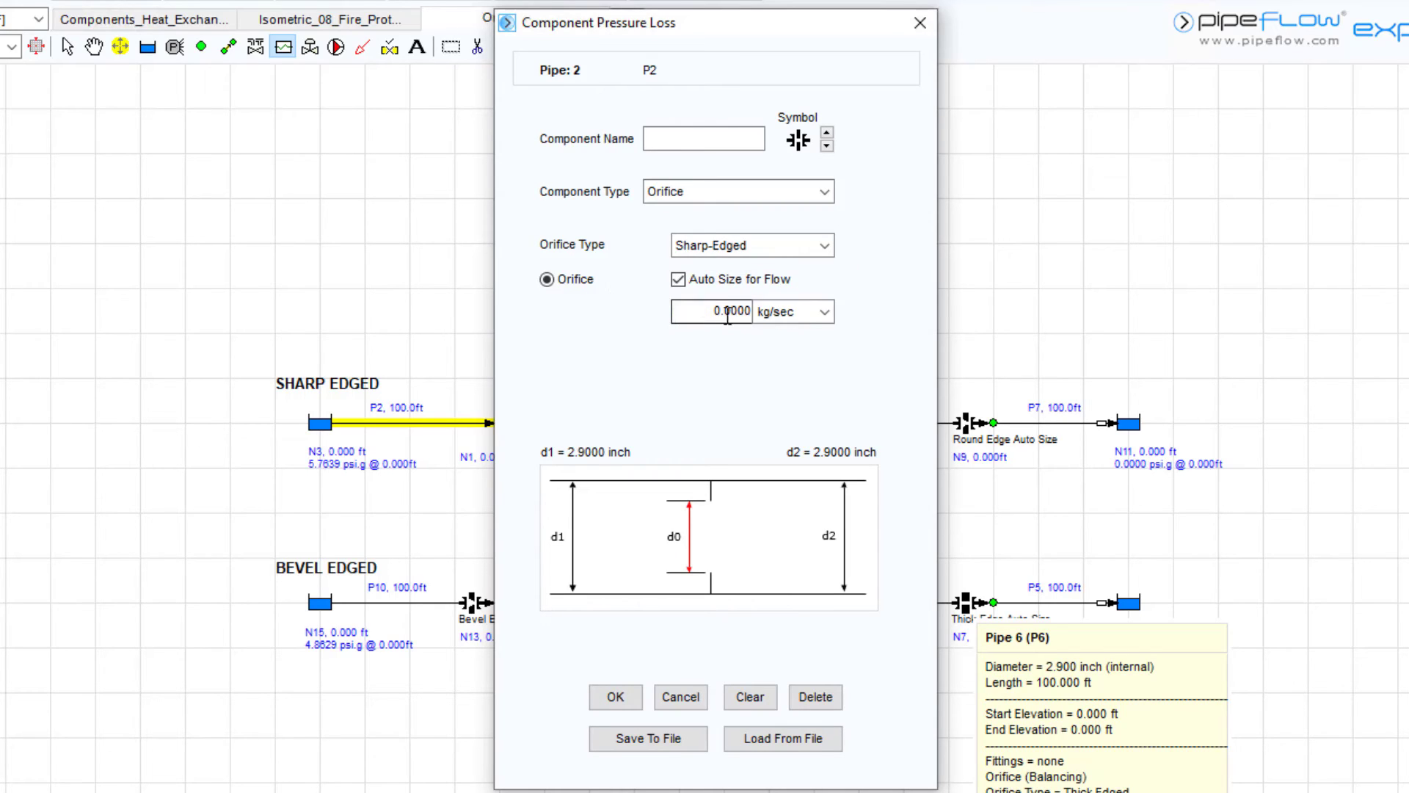
left_click(824, 313)
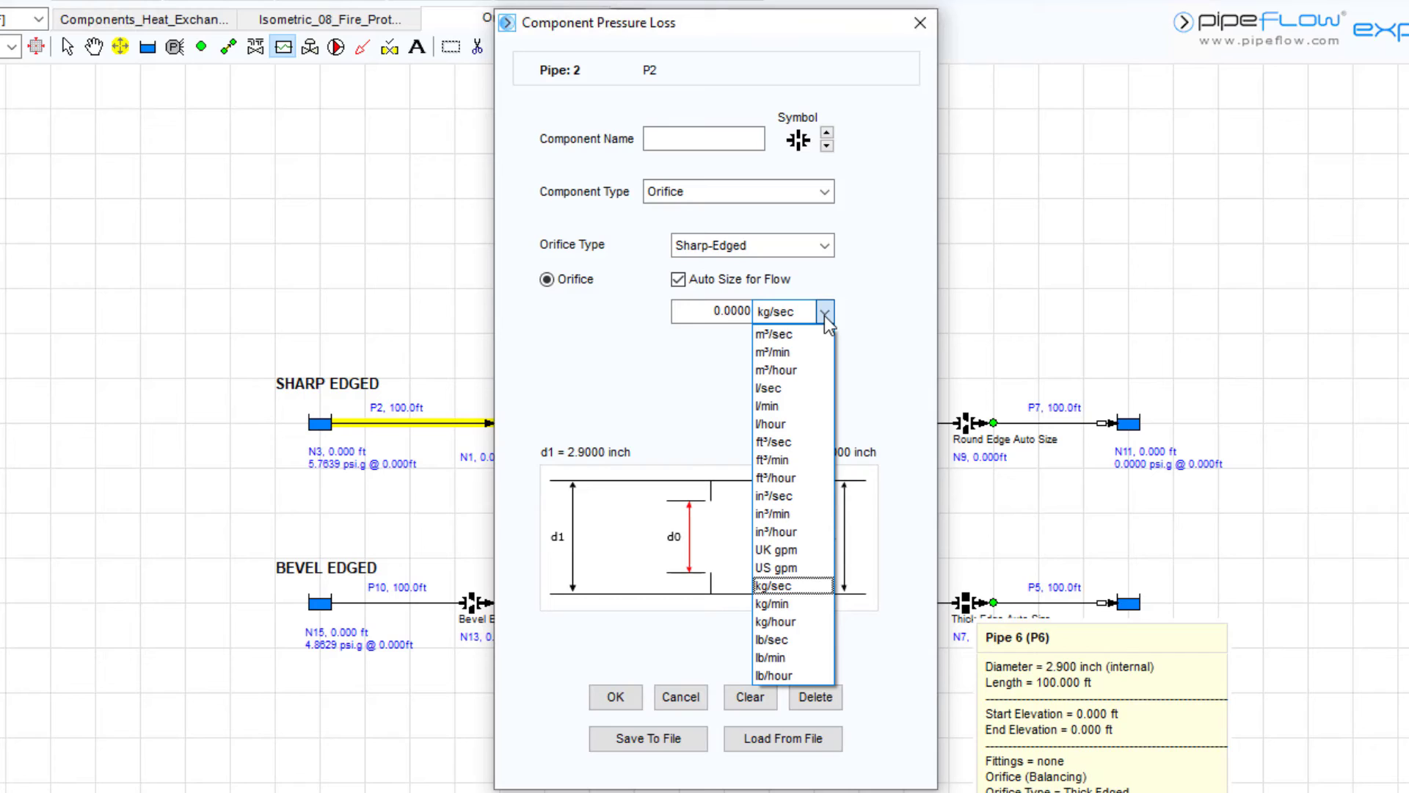
left_click(801, 567)
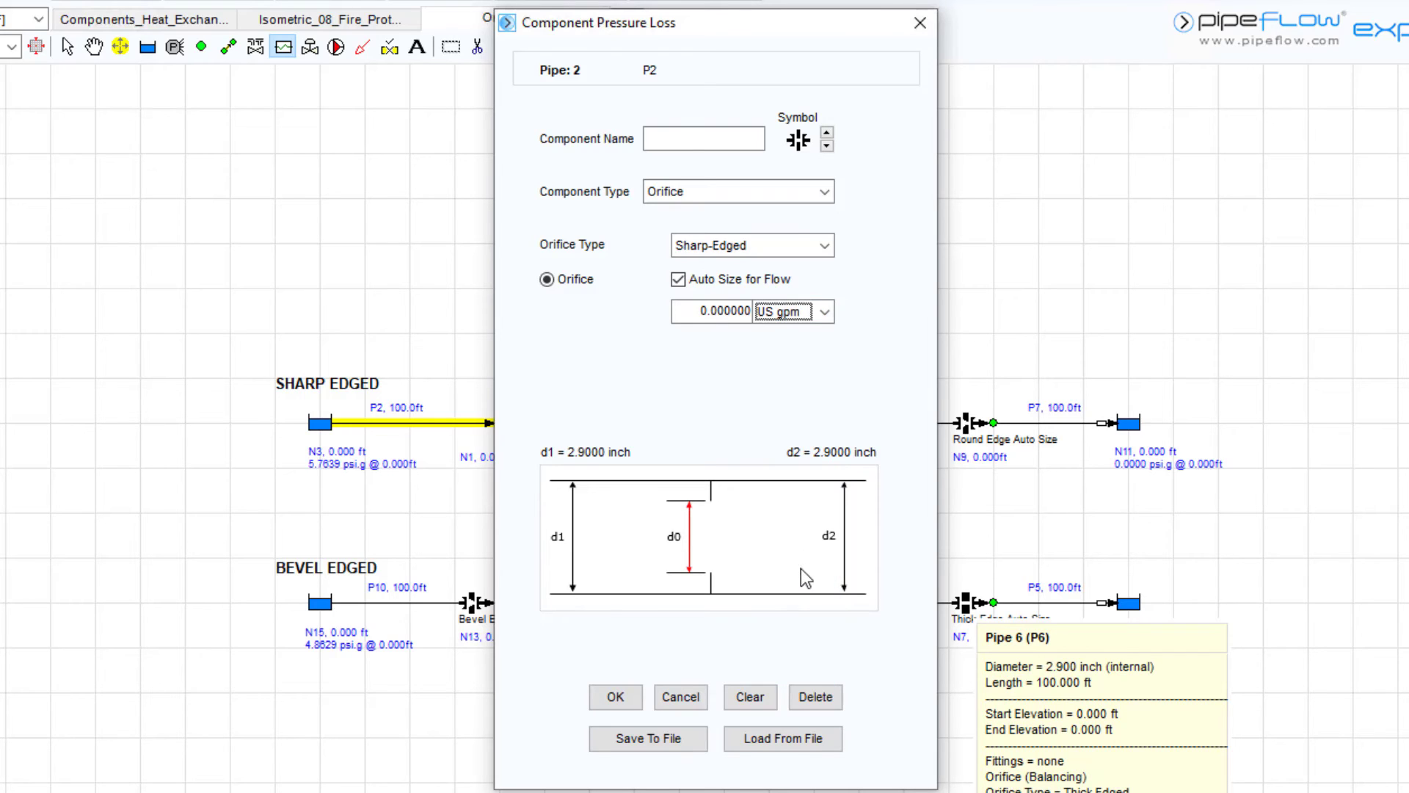
left_click(705, 312)
double_click(705, 313)
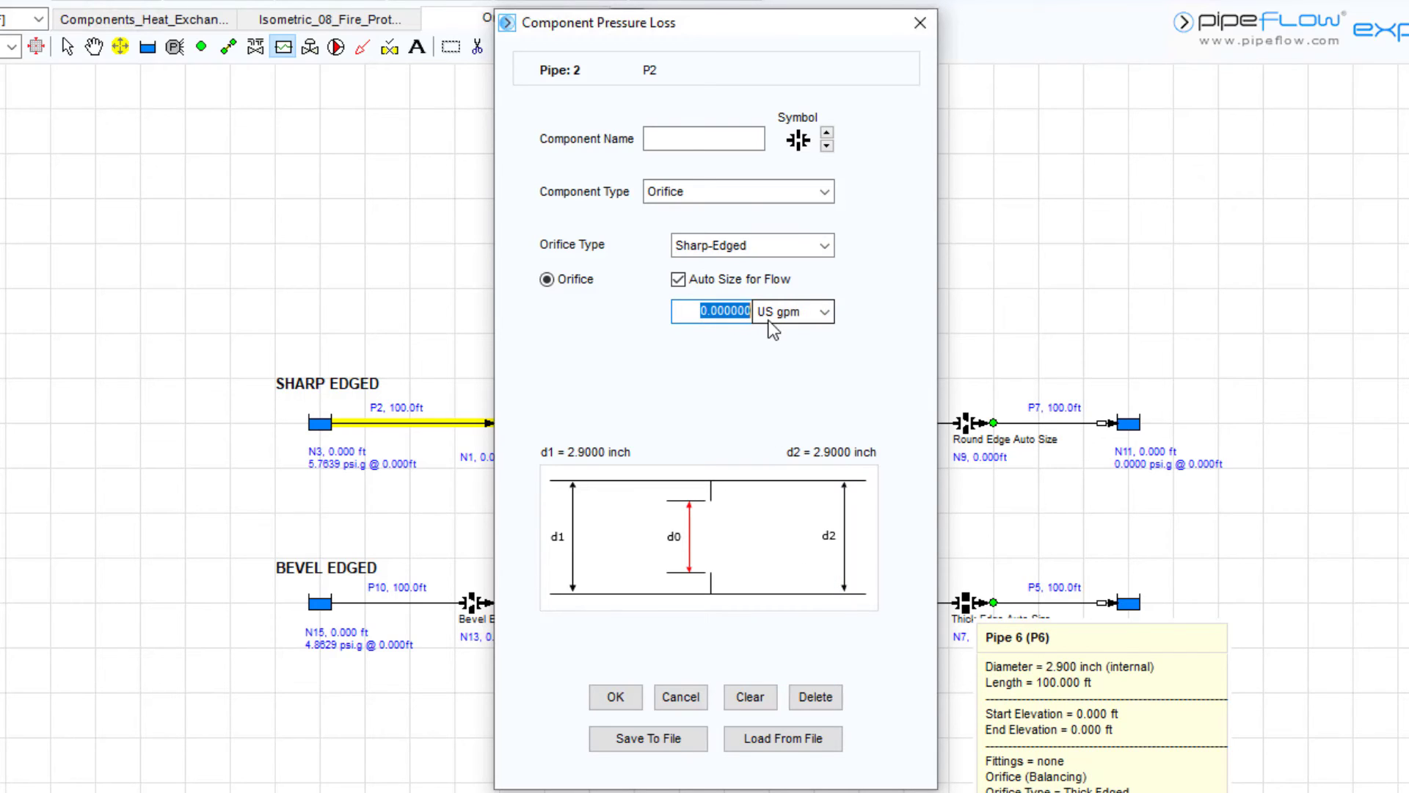
type("79.25")
left_click(615, 697)
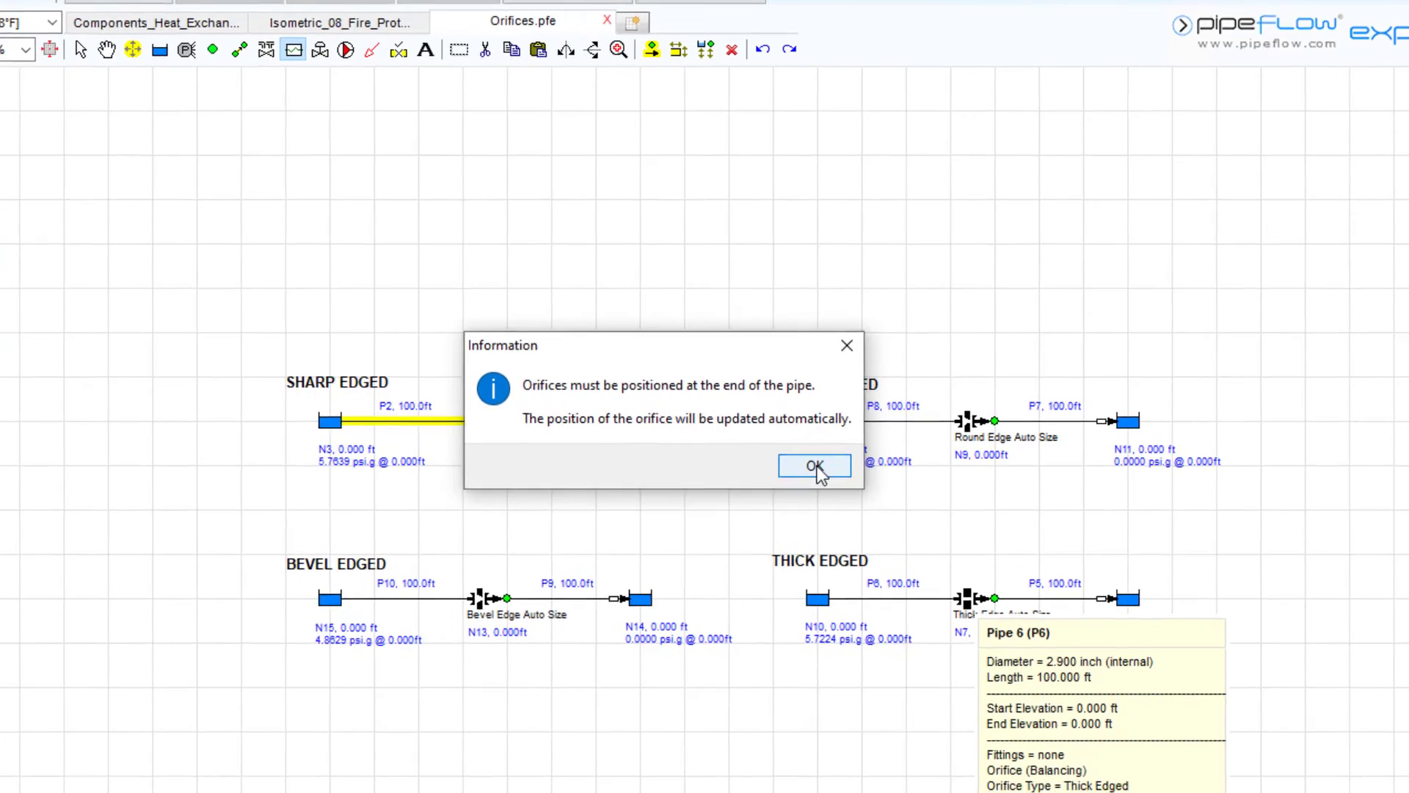
left_click(807, 471)
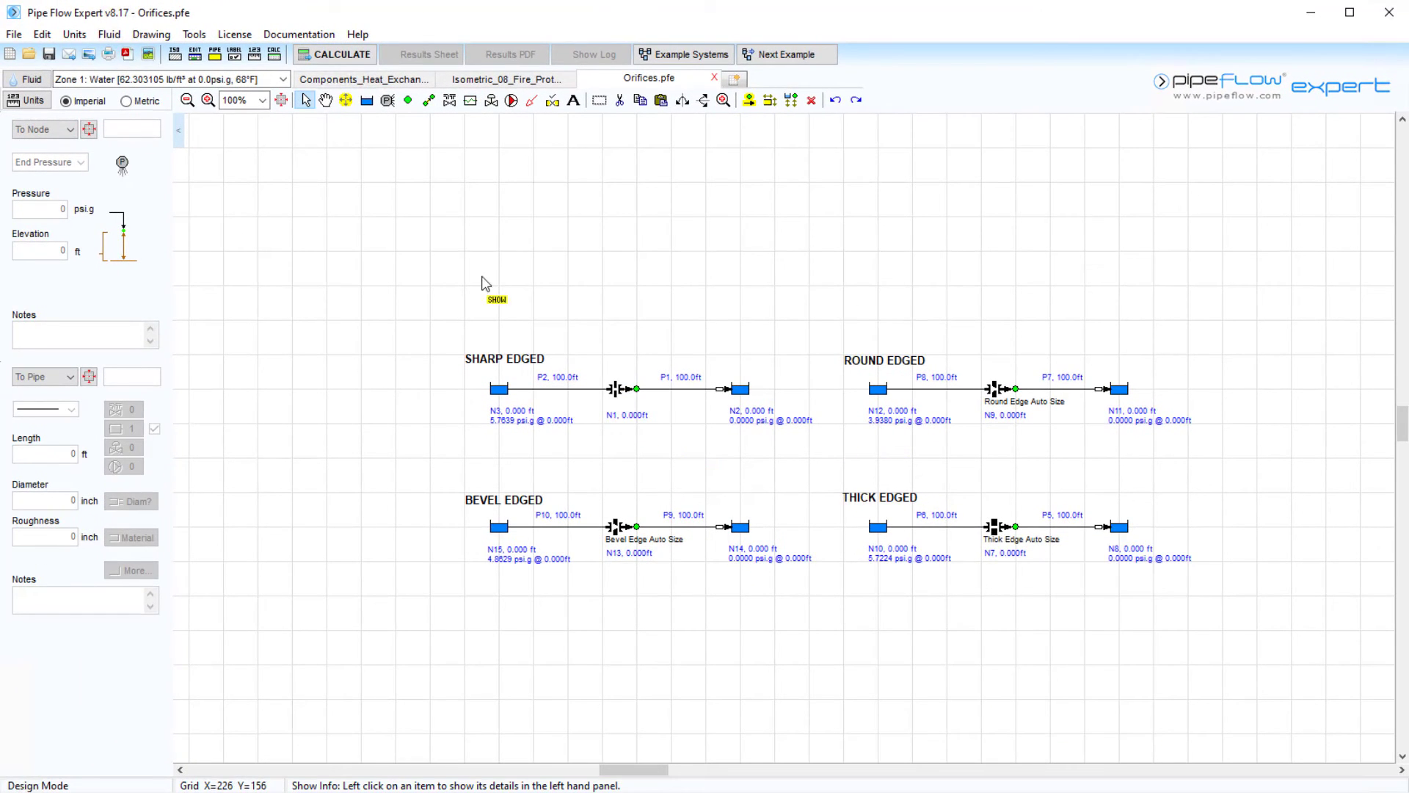
Solve the network and check P2's orifice results: 1.3780 in diameter, 9.05 ft.hd loss.
left_click(358, 55)
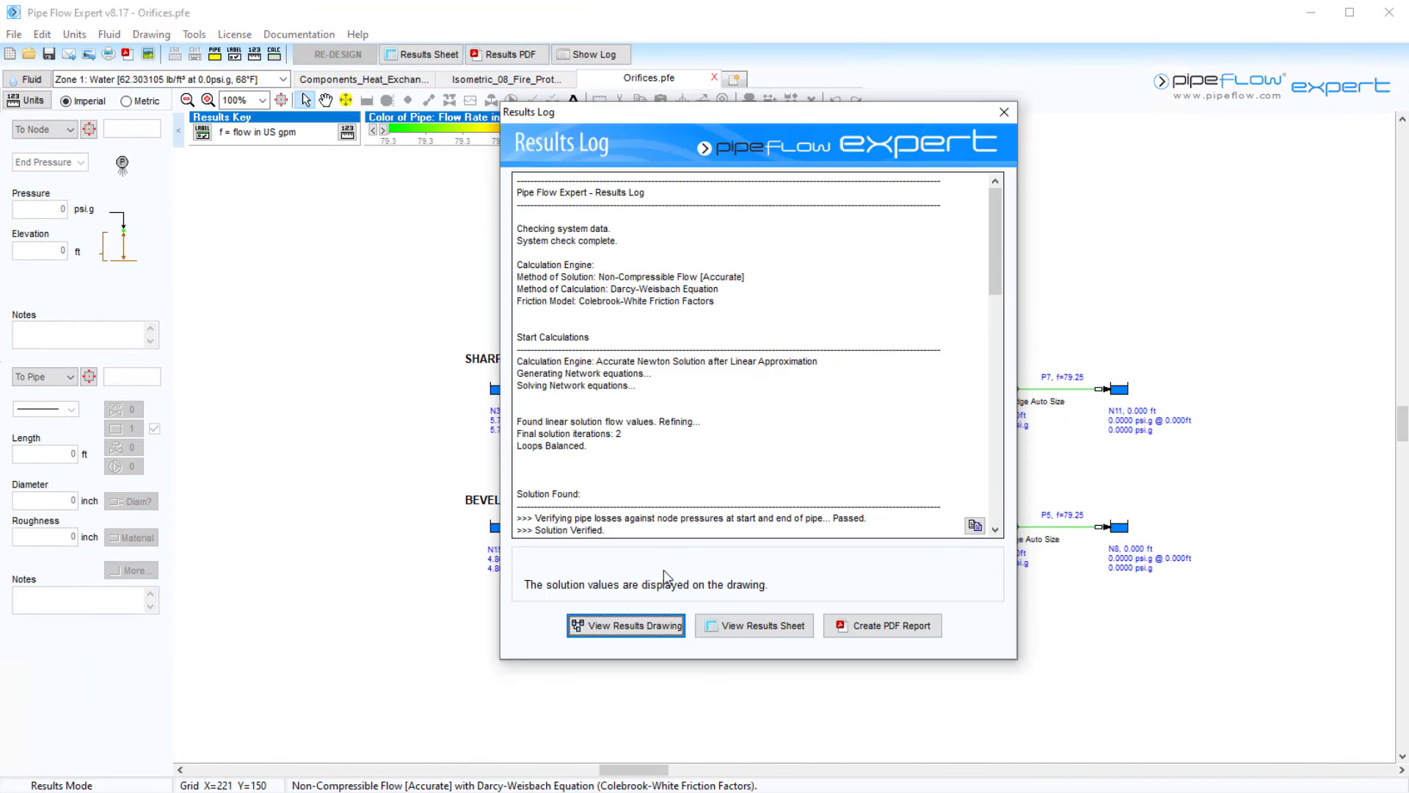
left_click(629, 624)
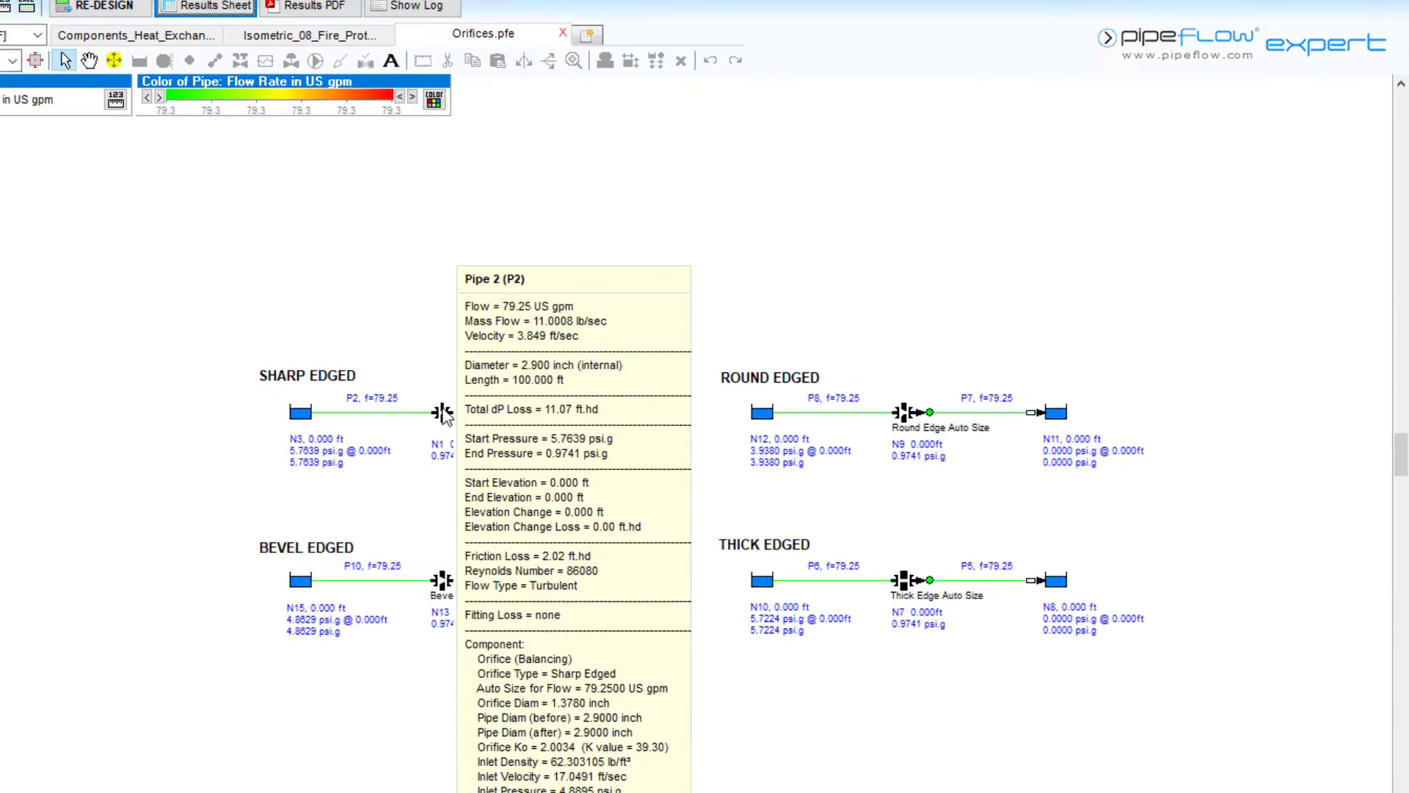
double_click(618, 390)
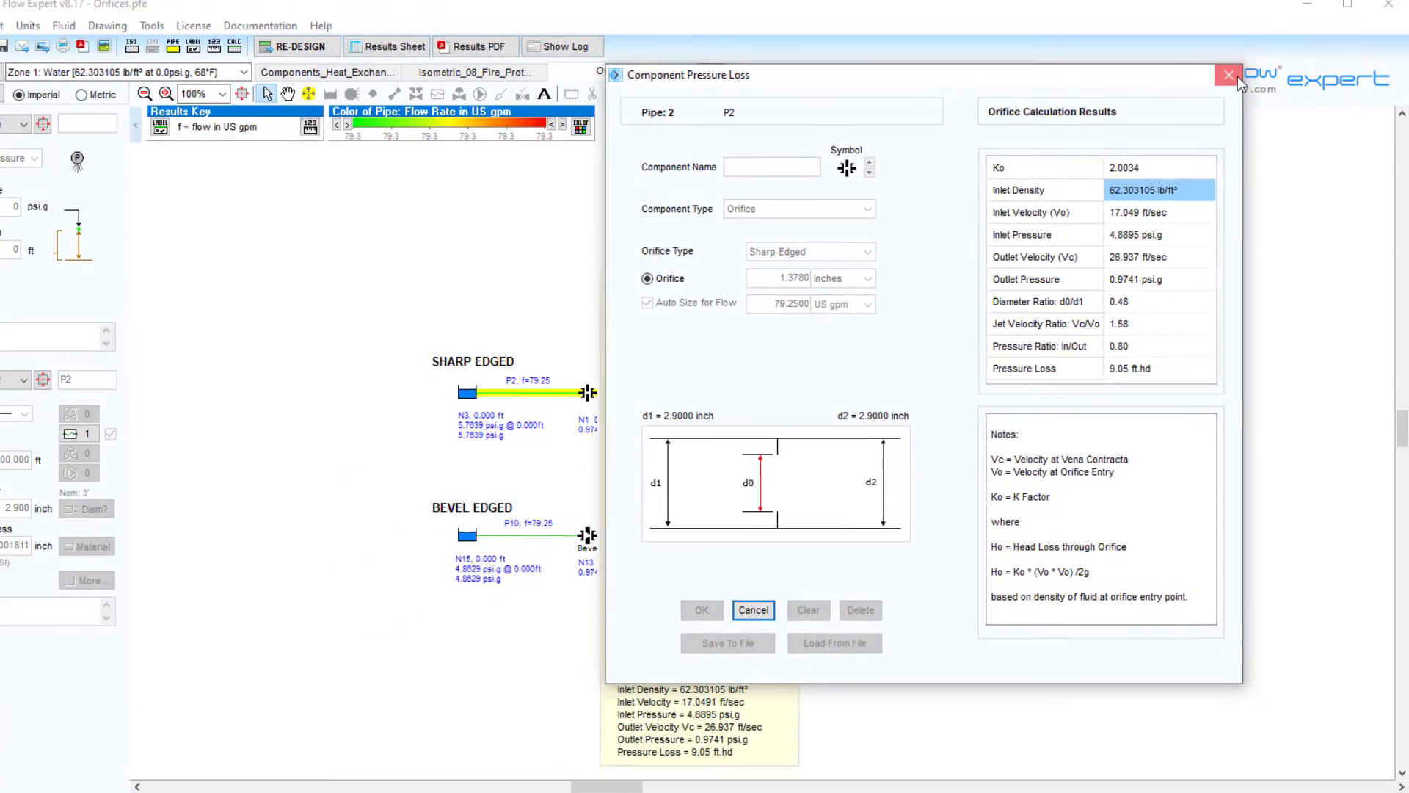
left_click(1237, 76)
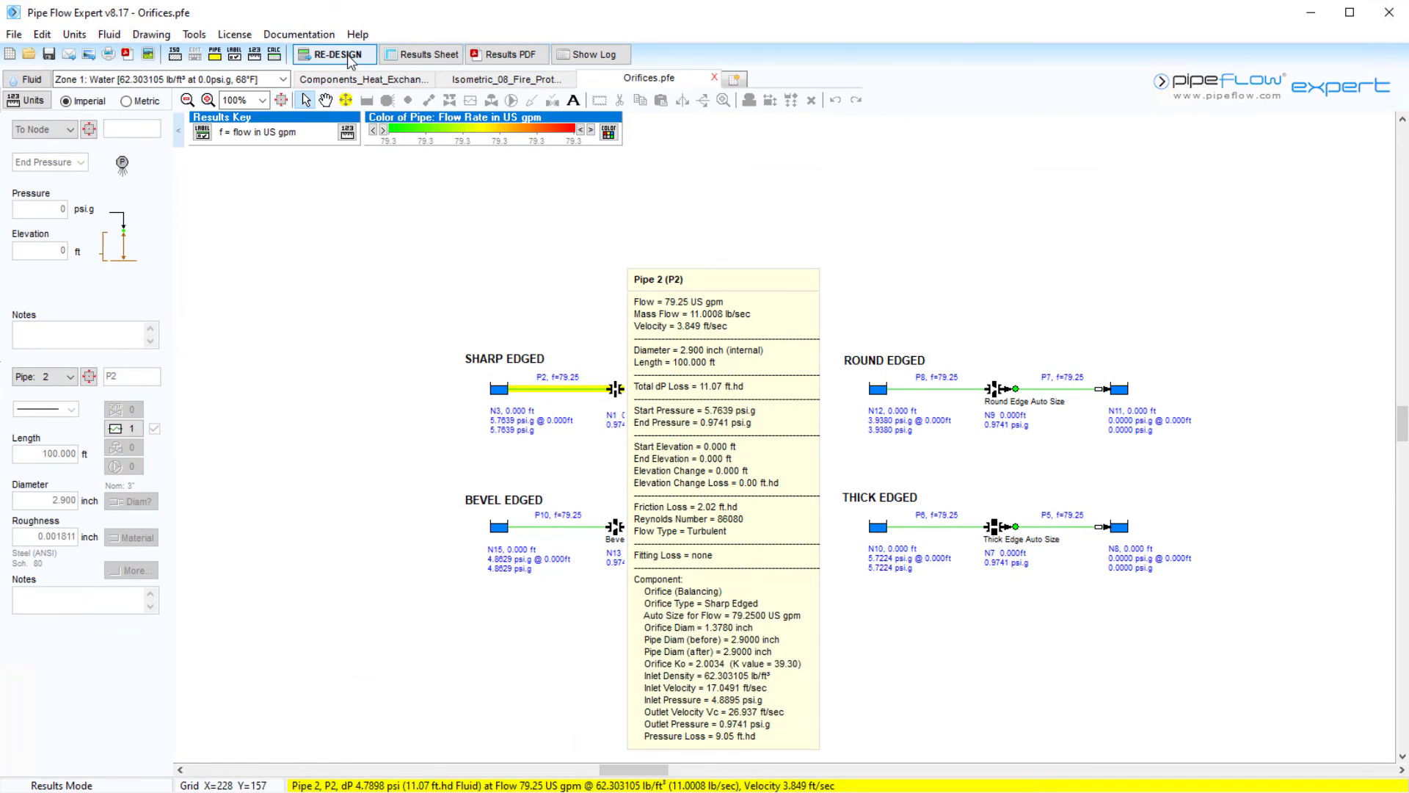
Switch back to design mode and review P2's orifice settings, leaving them unchanged.
left_click(350, 61)
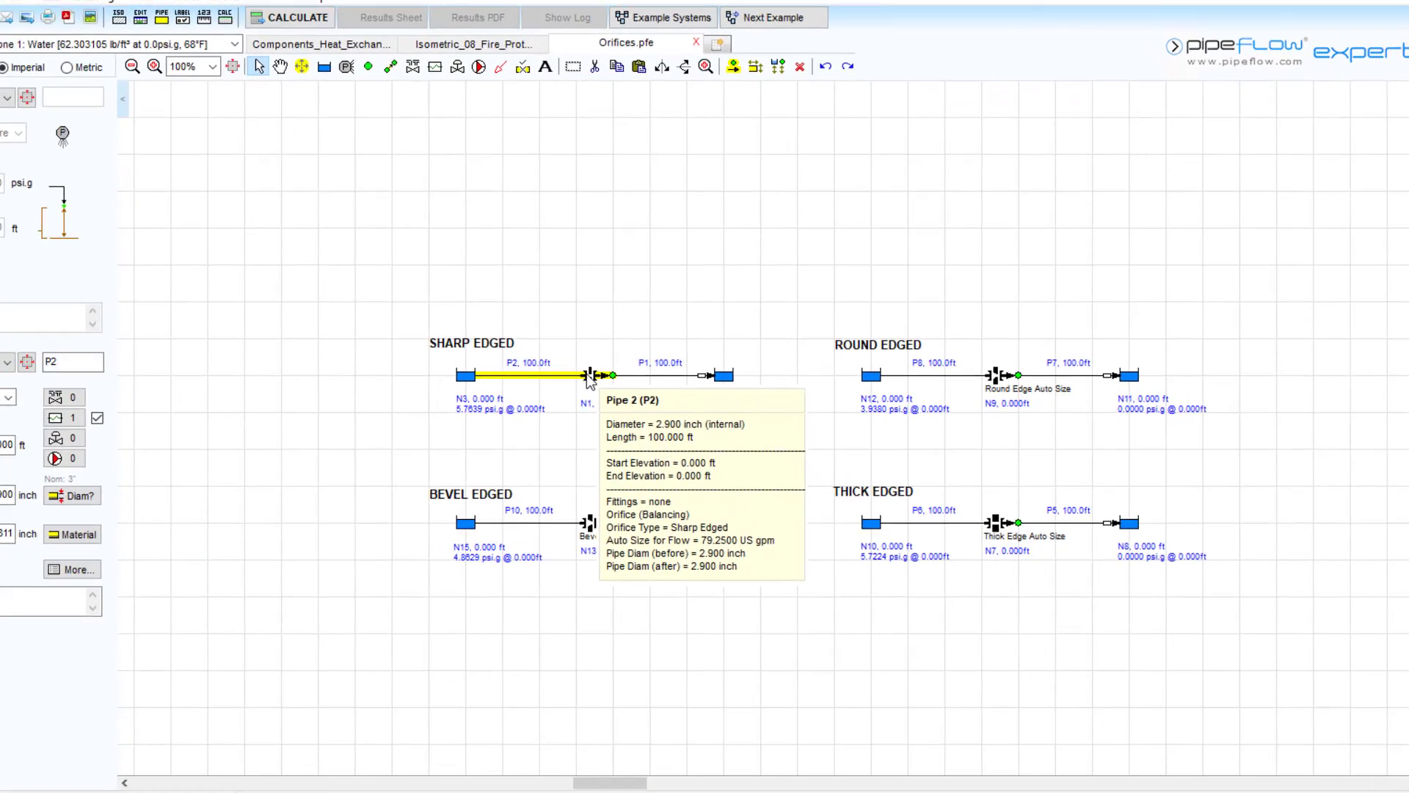
left_click(615, 391)
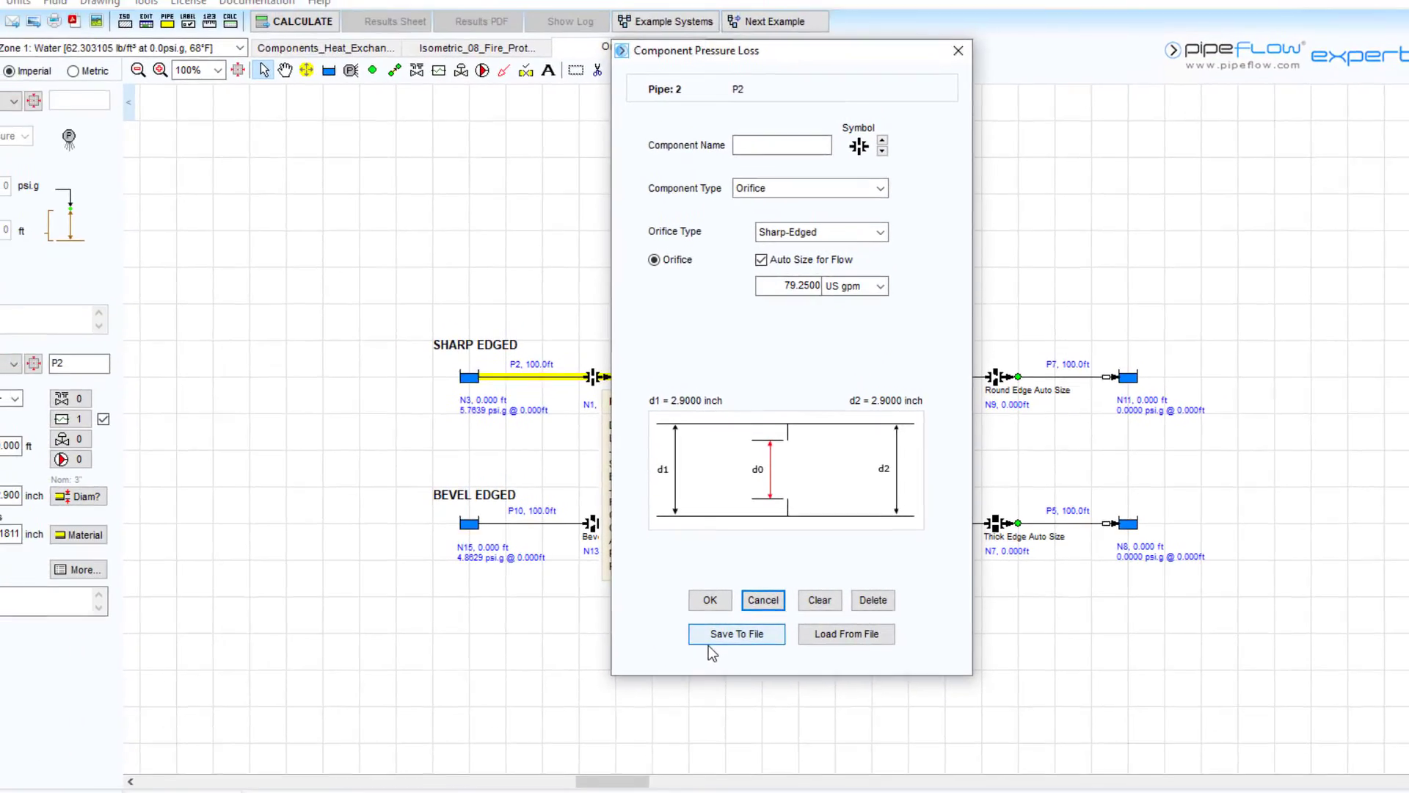
left_click(959, 83)
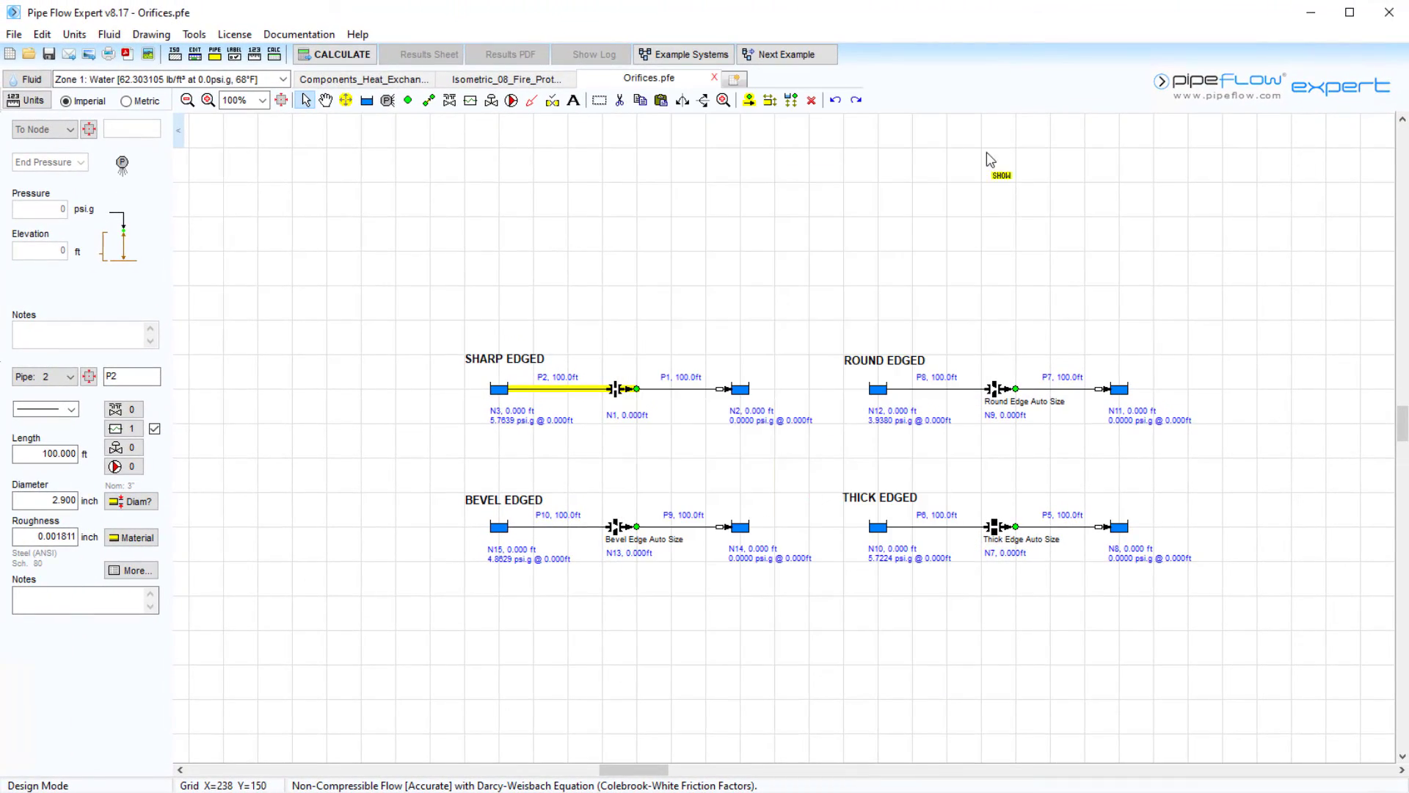